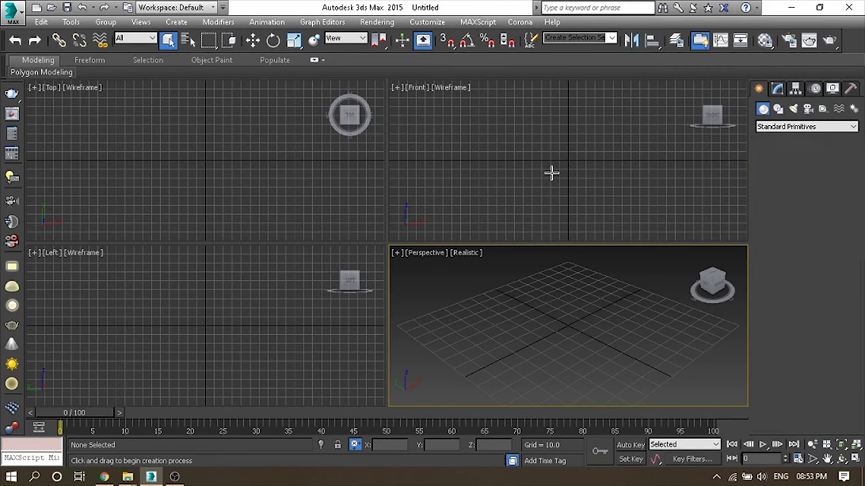
# Draw an upright plane in the Front viewport with 1 length and 1 width segment.
pyautogui.click(829, 222)
pyautogui.click(526, 102)
pyautogui.moveTo(509, 102); pyautogui.dragTo(599, 221)
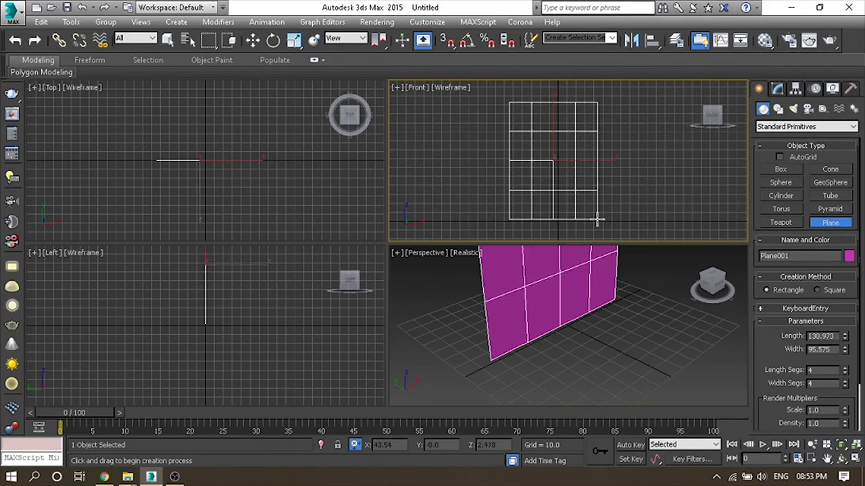
pyautogui.press('w')
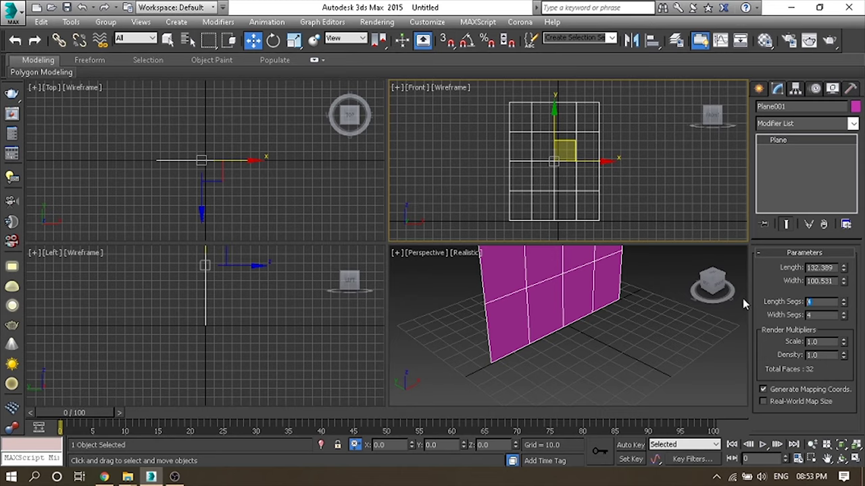
pyautogui.write('1')
pyautogui.press('Tab')
pyautogui.press('Return')
# Switch File Explorer from the Side_Table folder to the Lamp Textures folder.
pyautogui.moveTo(127, 477)
pyautogui.click(200, 425)
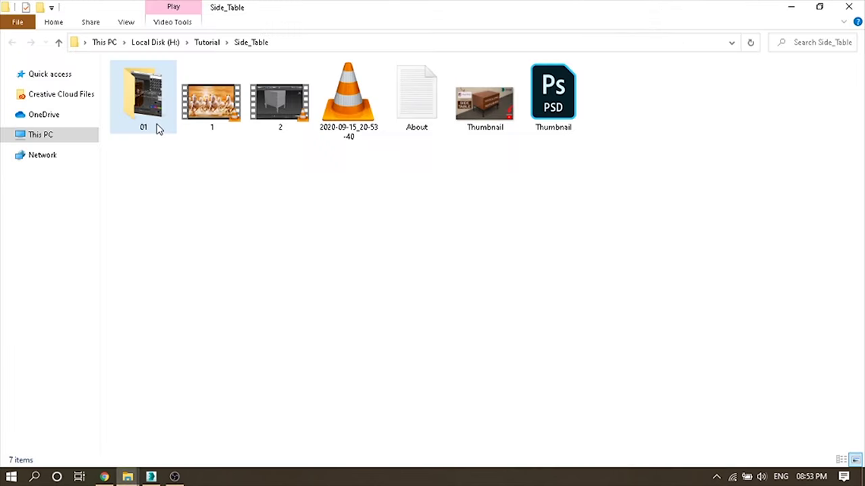
pyautogui.click(791, 7)
pyautogui.click(127, 476)
# Check that the Grand Maison Table Lamp image is 384 x 650 pixels in its Properties details.
pyautogui.click(139, 108)
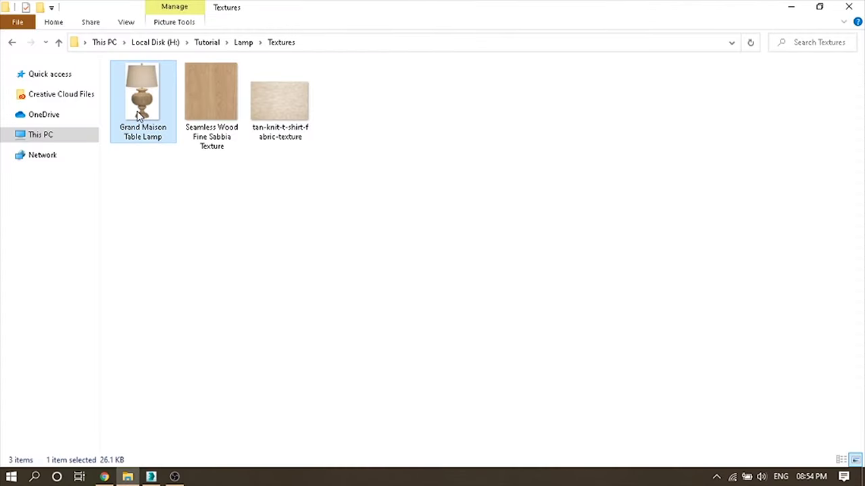
pyautogui.rightClick(169, 124)
pyautogui.click(38, 456)
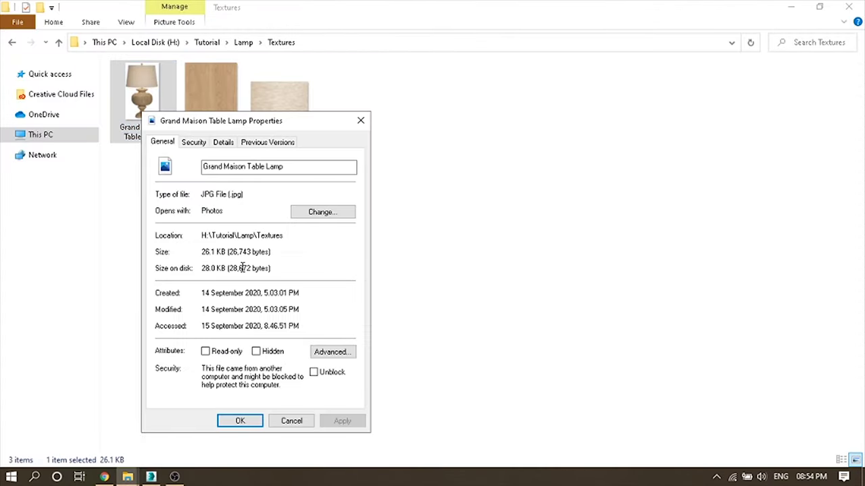
pyautogui.click(221, 142)
pyautogui.click(276, 346)
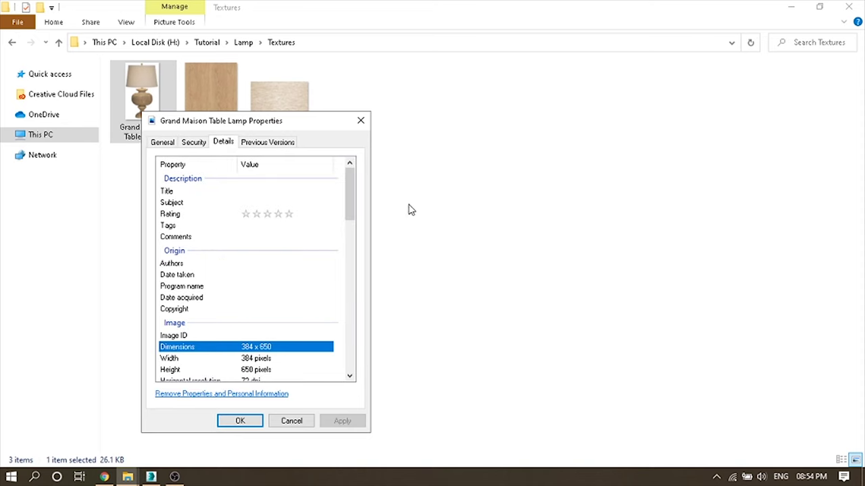
pyautogui.click(361, 120)
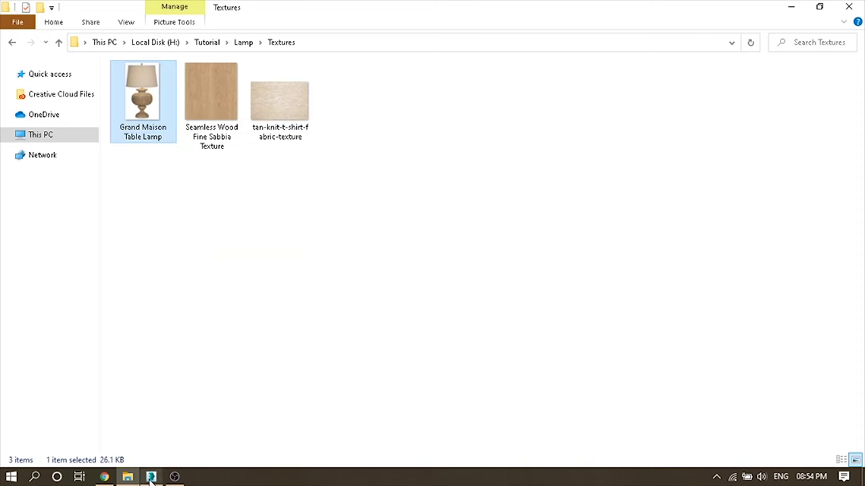
pyautogui.click(149, 477)
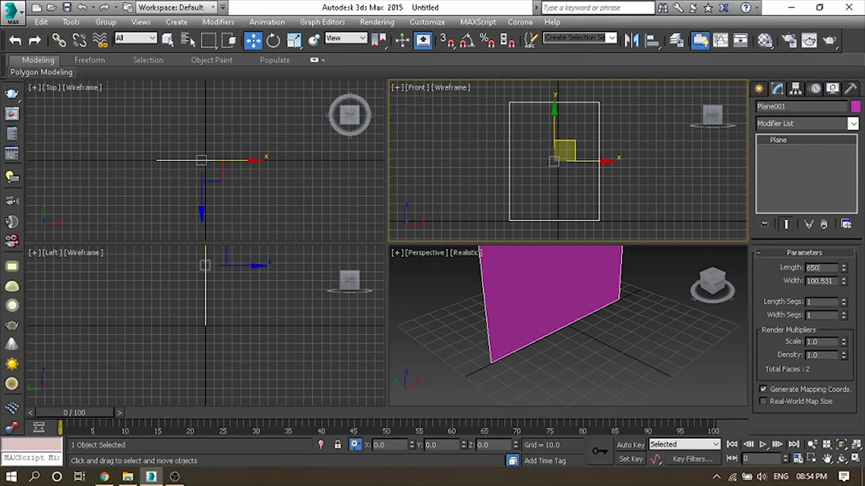
# Size the plane to 650 length by 350 width and move it upward.
pyautogui.press('Tab')
pyautogui.write('350')
pyautogui.press('Return')
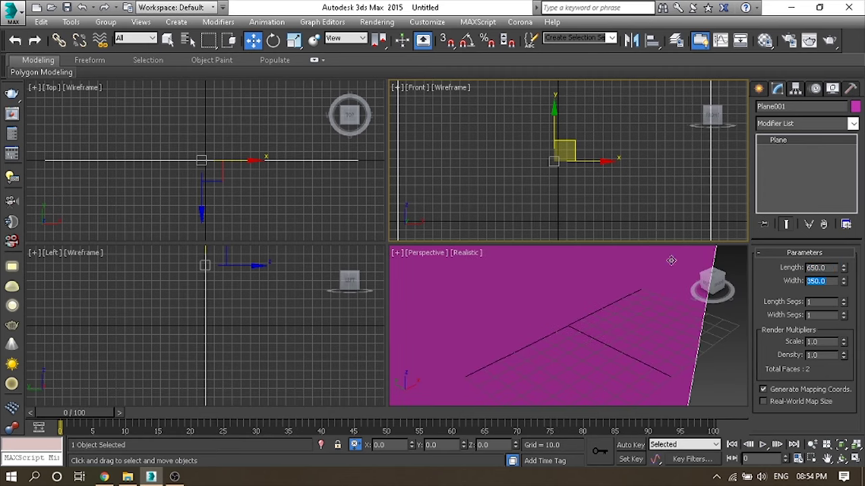
pyautogui.click(671, 260)
pyautogui.press('z')
pyautogui.scroll(-5, 567, 145)
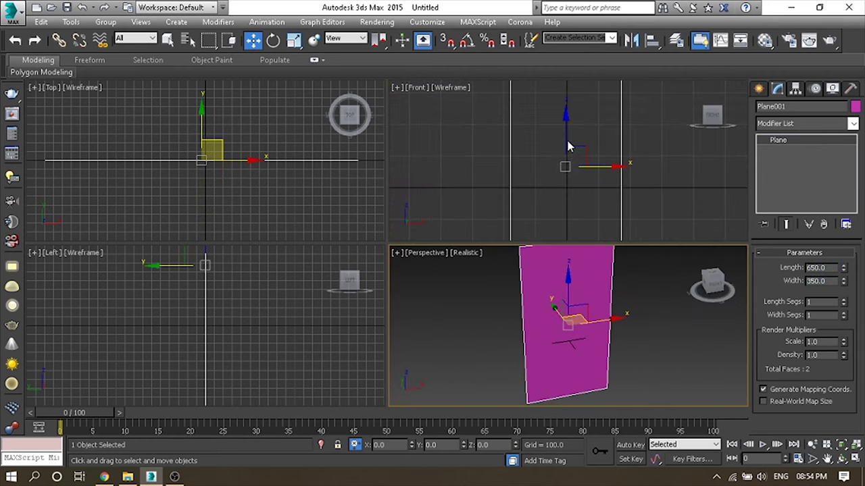
pyautogui.scroll(-3, 567, 146)
pyautogui.moveTo(567, 145); pyautogui.dragTo(569, 87)
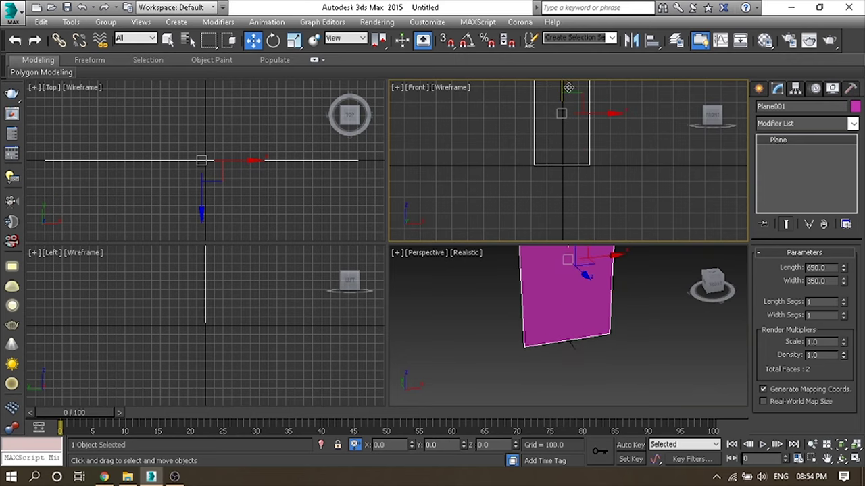
# Uniformly scale the plane down in the front view, then reframe it in perspective.
pyautogui.hotkey('alt', 'w')
pyautogui.press('f')
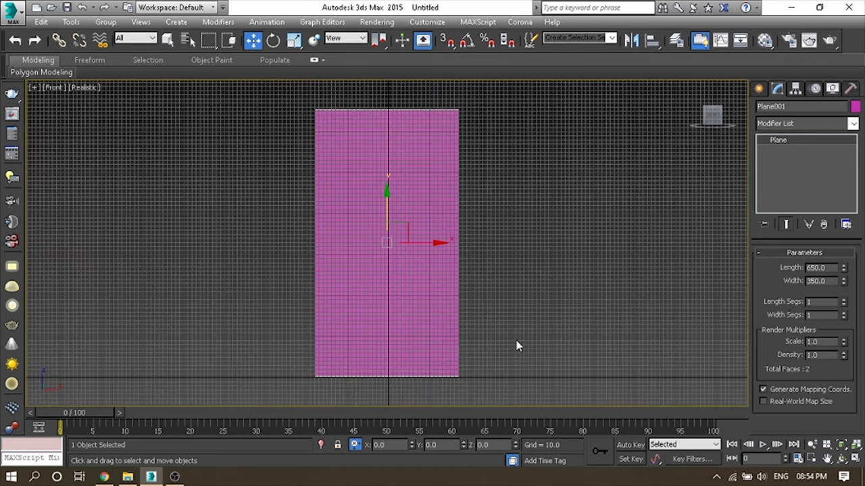
pyautogui.scroll(-3, 516, 346)
pyautogui.press('r')
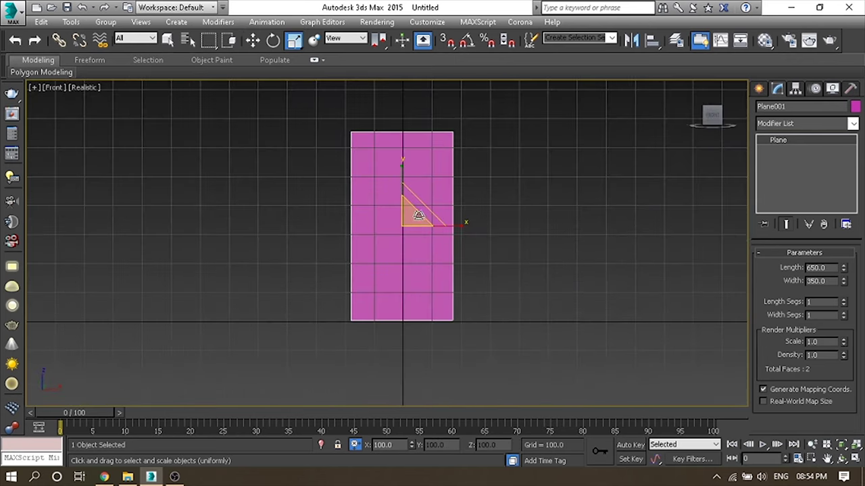
pyautogui.moveTo(414, 213)
pyautogui.mouseDown()
pyautogui.moveTo(408, 203)
pyautogui.moveTo(418, 304)
pyautogui.mouseUp()
pyautogui.press('w')
pyautogui.press('z')
pyautogui.press('p')
pyautogui.moveTo(398, 335)
pyautogui.keyDown('alt'); pyautogui.mouseDown(button='middle')
pyautogui.moveTo(440, 335)
pyautogui.moveTo(394, 256)
pyautogui.moveTo(402, 229)
pyautogui.mouseUp(button='middle'); pyautogui.keyUp('alt')
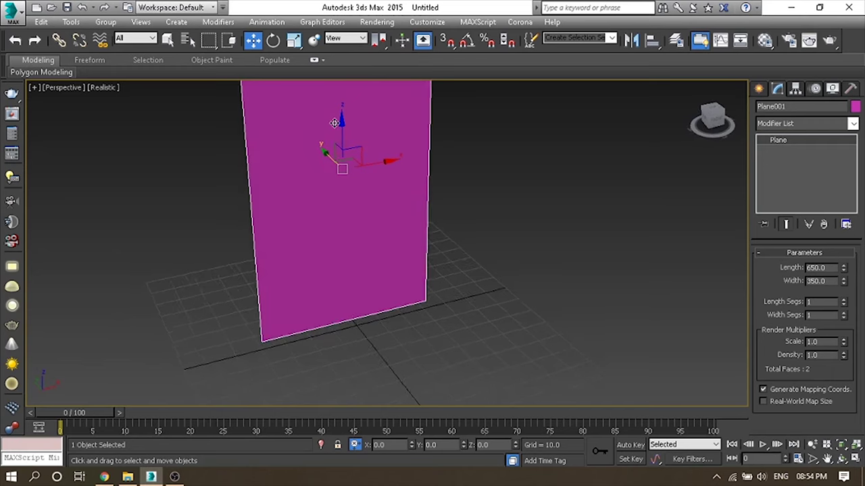
pyautogui.scroll(-5, 405, 223)
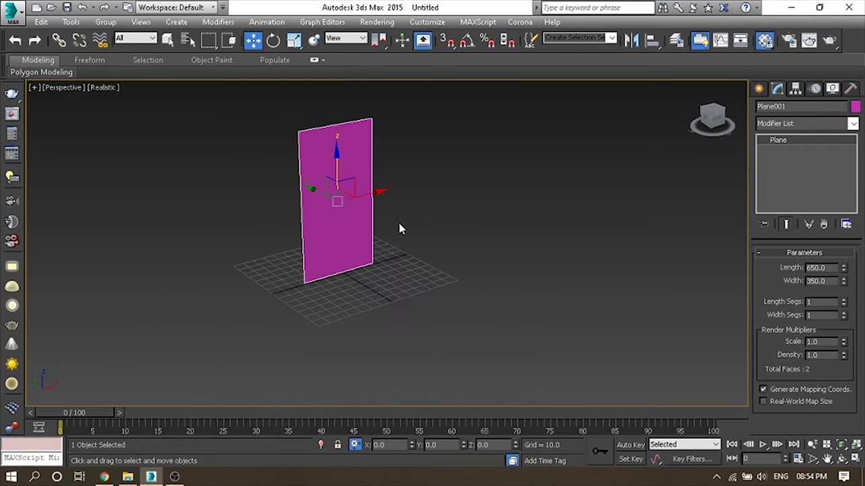
pyautogui.press('m')
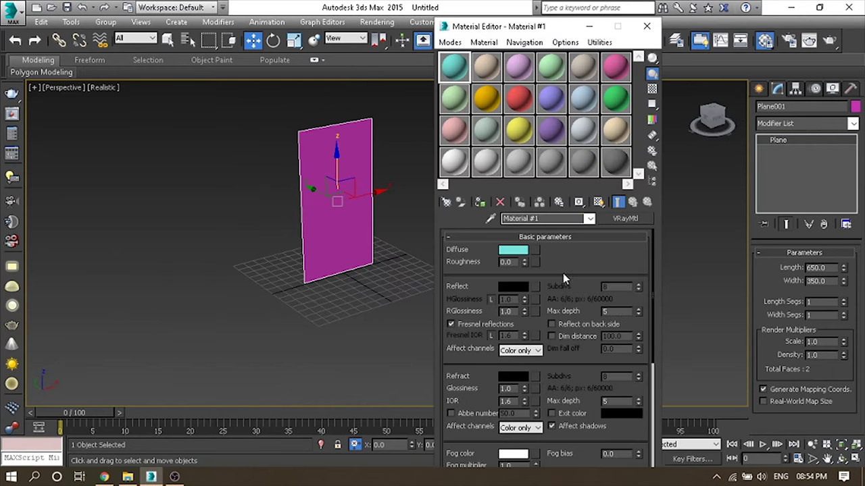
# Apply the Grand Maison Table Lamp bitmap as the plane's diffuse map, shown shaded in the viewport.
pyautogui.click(536, 253)
pyautogui.doubleClick(382, 98)
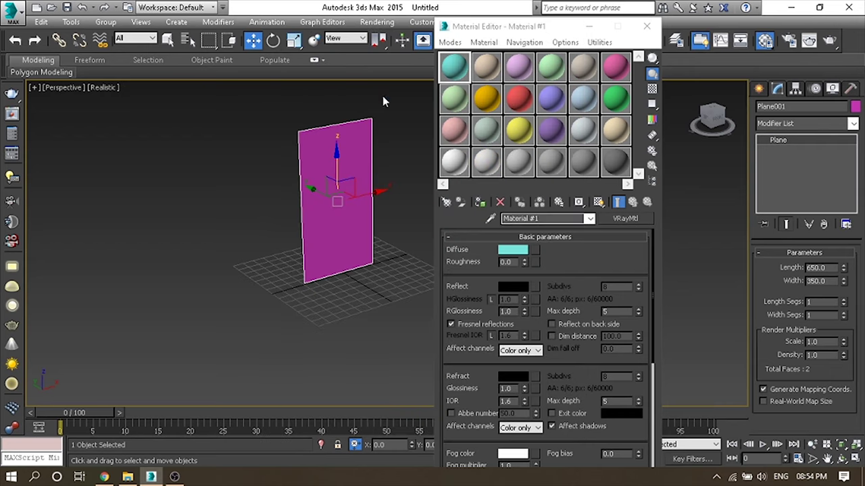
pyautogui.click(128, 140)
pyautogui.click(518, 255)
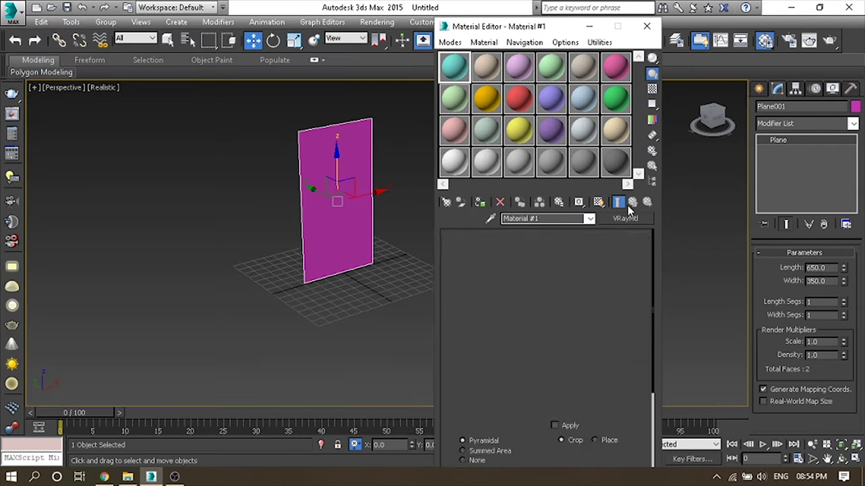
pyautogui.click(579, 202)
pyautogui.click(479, 202)
pyautogui.click(579, 202)
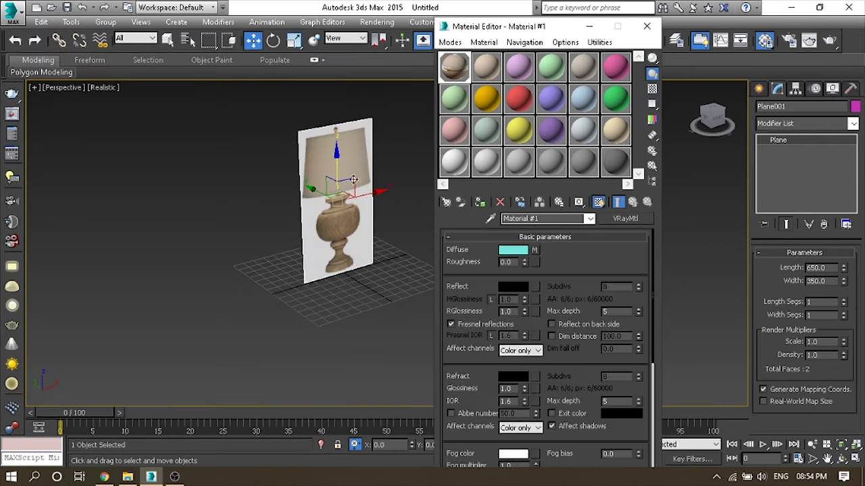
pyautogui.click(646, 26)
# Frame the textured plane in the Front view with the grid hidden.
pyautogui.press('f')
pyautogui.press('z')
pyautogui.press('g')
pyautogui.scroll(5, 358, 253)
pyautogui.click(759, 88)
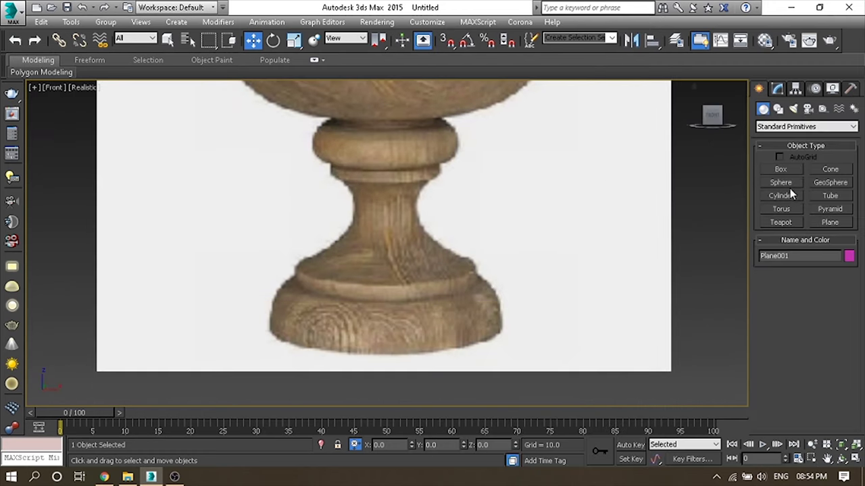
# Start the profile Line at the base's bottom centre and its outer bottom edge.
pyautogui.click(778, 109)
pyautogui.click(781, 179)
pyautogui.scroll(2, 473, 358)
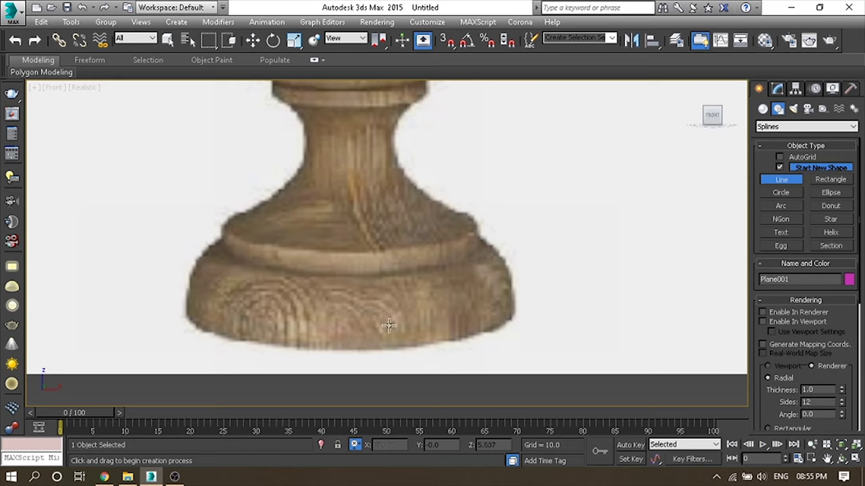
pyautogui.click(357, 329)
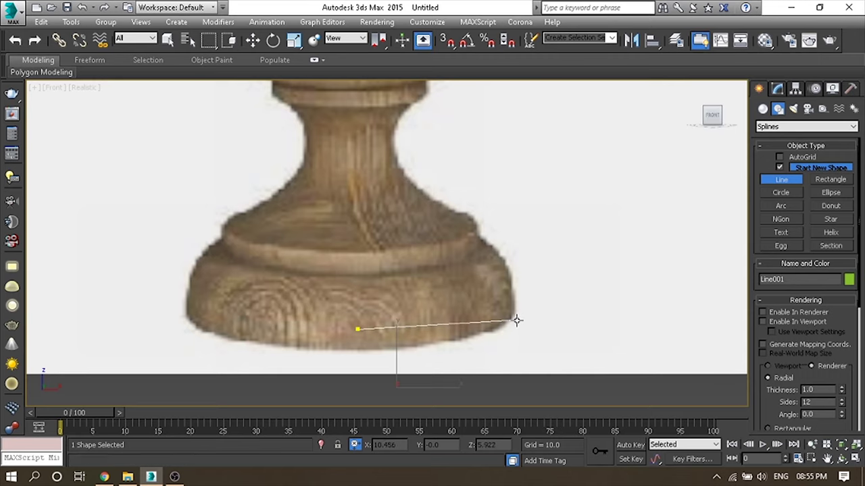
pyautogui.rightClick(517, 321)
pyautogui.click(351, 324)
pyautogui.click(510, 323)
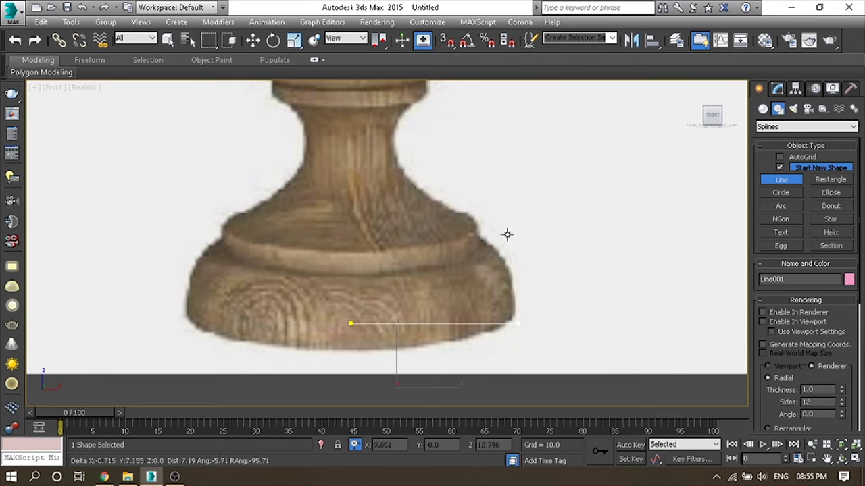
pyautogui.scroll(1, 493, 245)
pyautogui.scroll(1, 483, 236)
pyautogui.scroll(1, 489, 254)
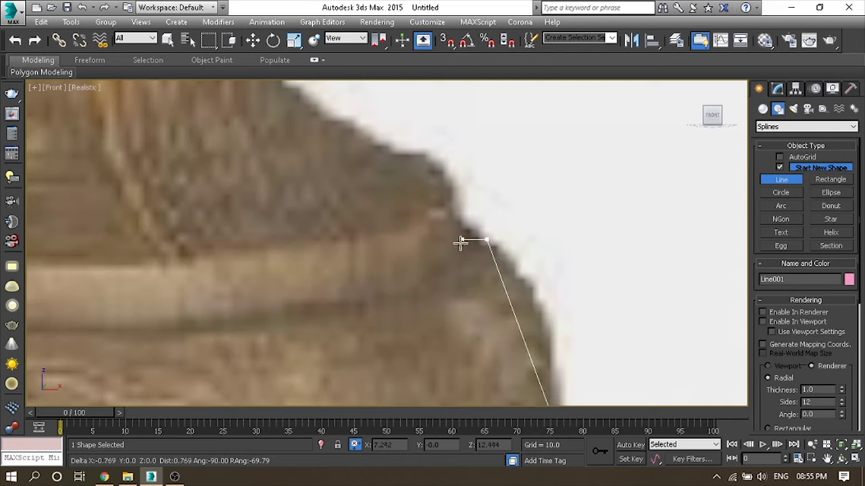
# Add profile vertices following the base's step outline.
pyautogui.click(452, 250)
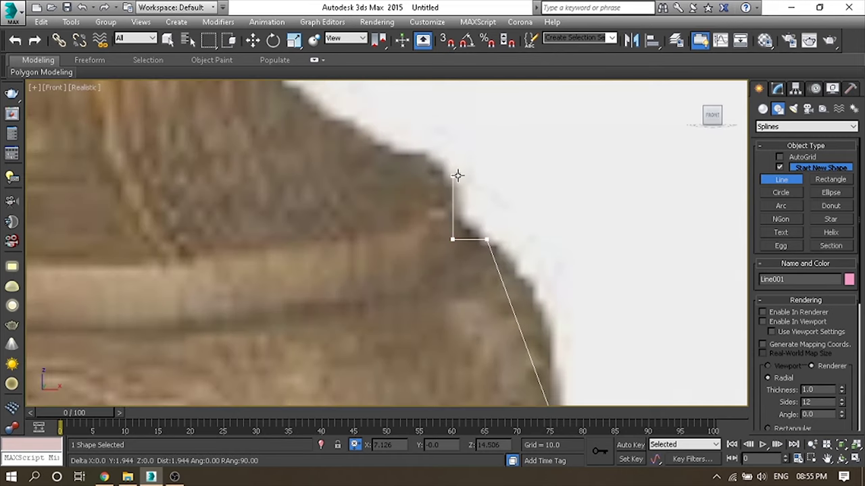
pyautogui.click(458, 175)
pyautogui.scroll(-1, 448, 257)
pyautogui.scroll(-2, 342, 243)
pyautogui.scroll(2, 316, 262)
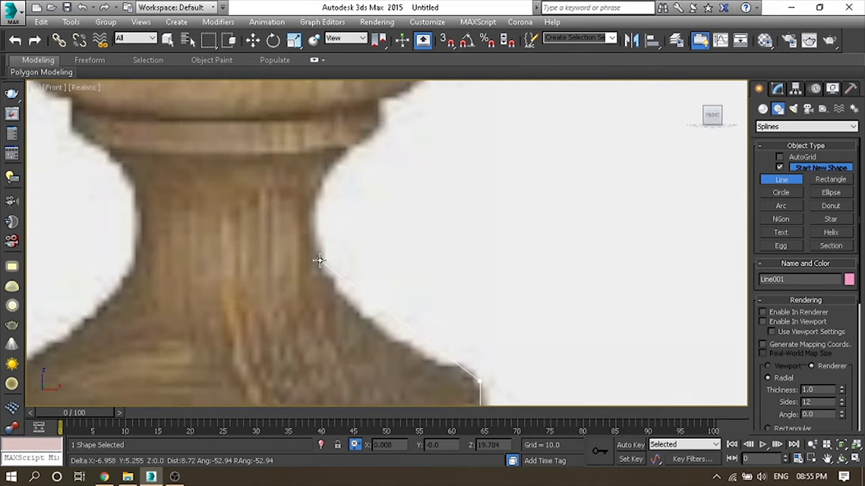
pyautogui.scroll(2, 381, 143)
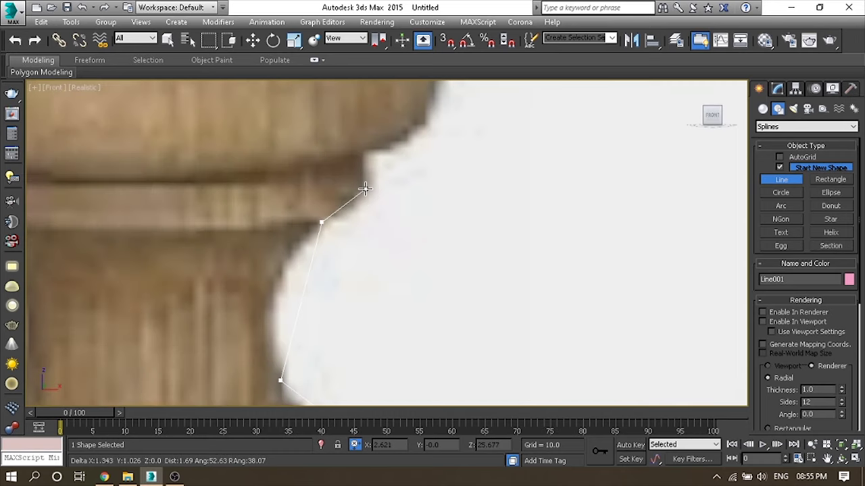
pyautogui.click(367, 156)
pyautogui.scroll(-2, 398, 239)
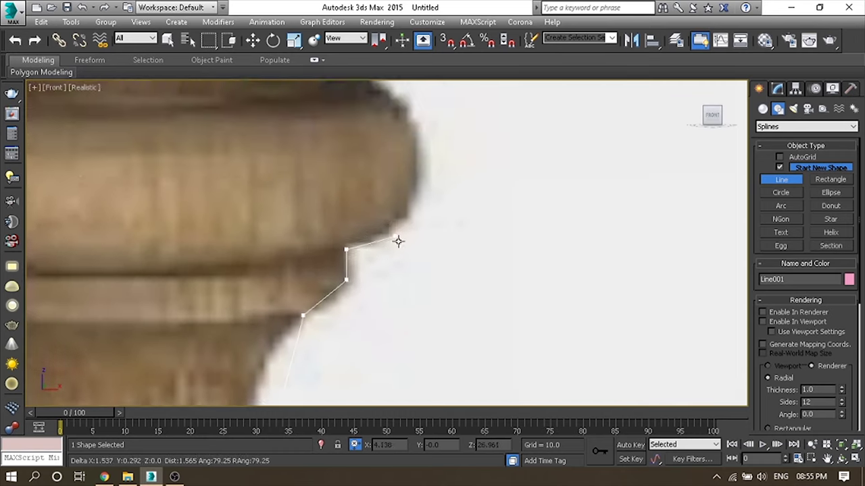
pyautogui.scroll(-1, 416, 220)
pyautogui.scroll(2, 409, 202)
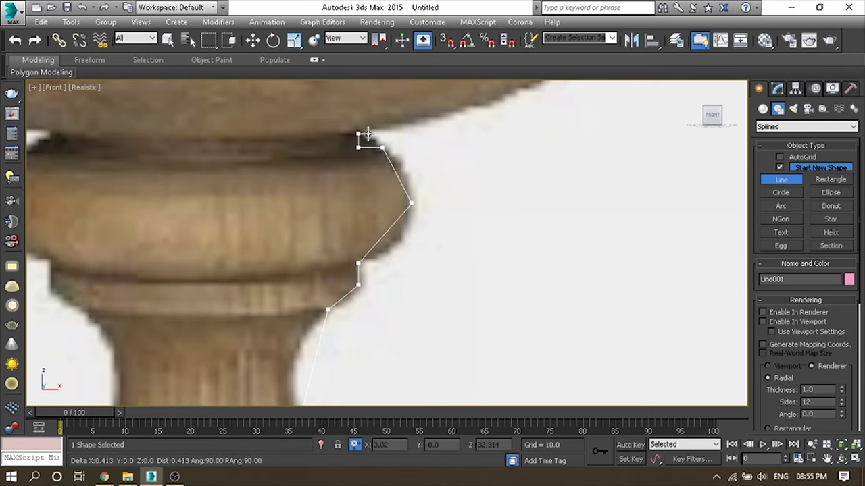
pyautogui.scroll(-2, 368, 133)
pyautogui.scroll(-2, 571, 148)
# Continue the profile over the top of the ball and along the neck.
pyautogui.moveTo(571, 148); pyautogui.dragTo(507, 300, button='middle')
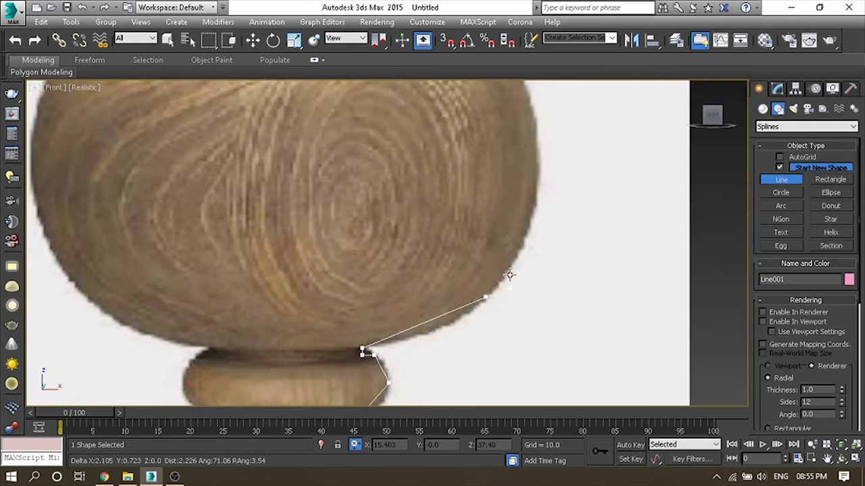
pyautogui.moveTo(562, 92); pyautogui.dragTo(488, 216, button='middle')
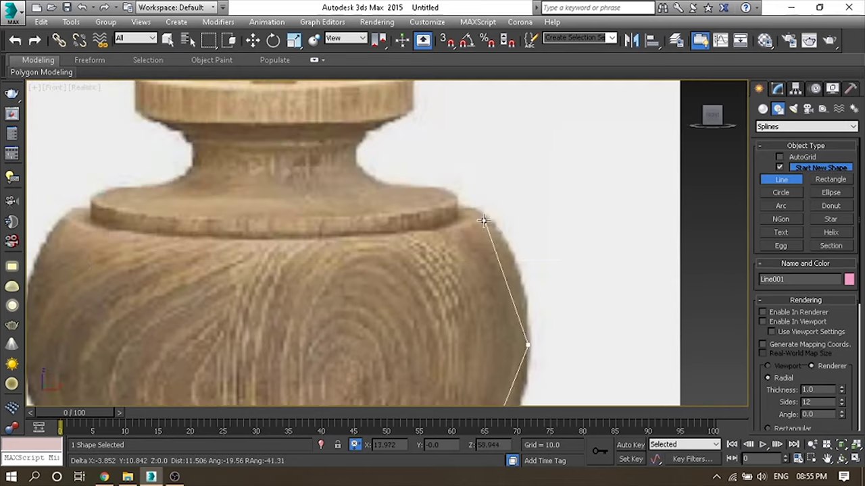
pyautogui.scroll(2, 483, 203)
pyautogui.click(473, 197)
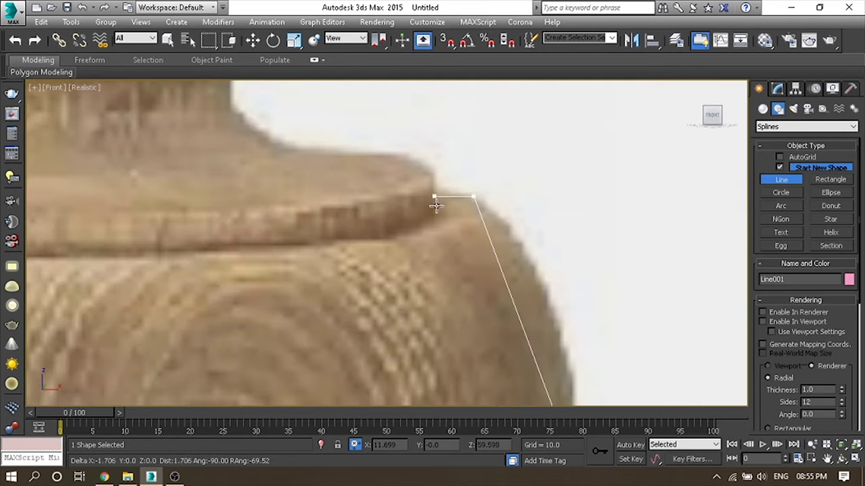
pyautogui.click(438, 169)
pyautogui.moveTo(438, 169); pyautogui.dragTo(427, 254, button='middle')
pyautogui.scroll(2, 379, 277)
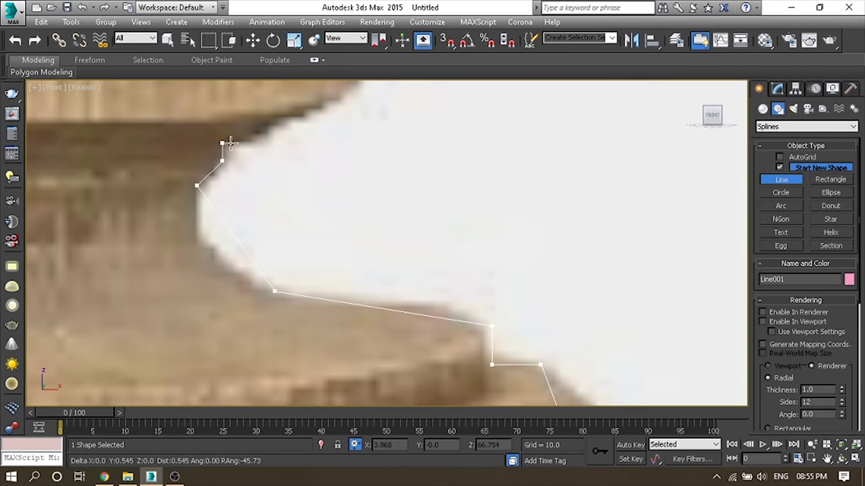
pyautogui.moveTo(304, 115); pyautogui.dragTo(372, 243, button='middle')
pyautogui.click(356, 160)
pyautogui.click(360, 187)
# Finish the profile through the collar, centre axis and a vertical top point inside the shade.
pyautogui.moveTo(360, 187); pyautogui.dragTo(509, 235, button='middle')
pyautogui.scroll(-2, 486, 236)
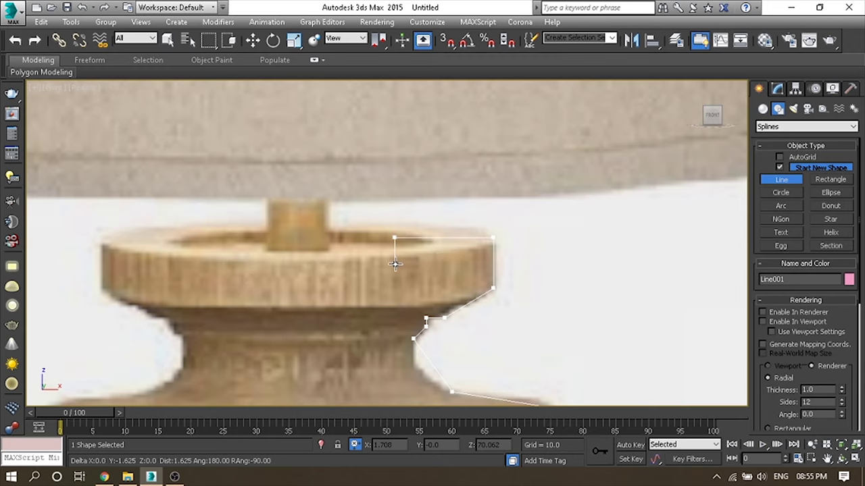
pyautogui.click(394, 266)
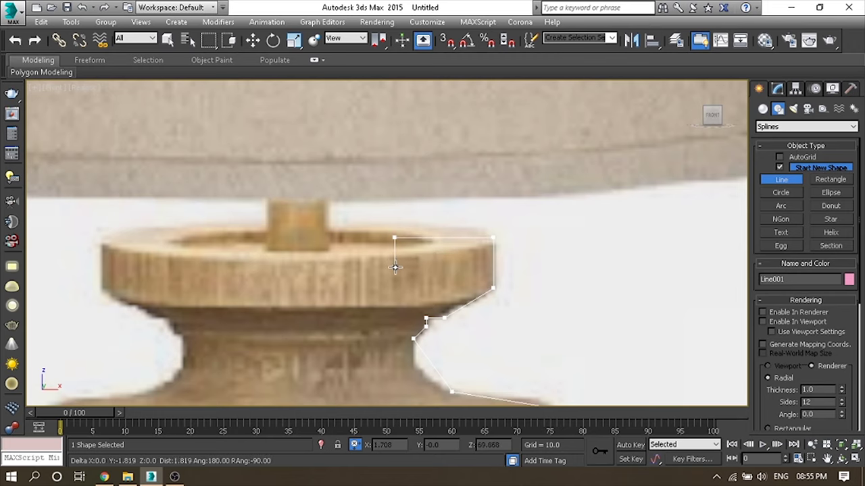
pyautogui.click(327, 266)
pyautogui.press('i')
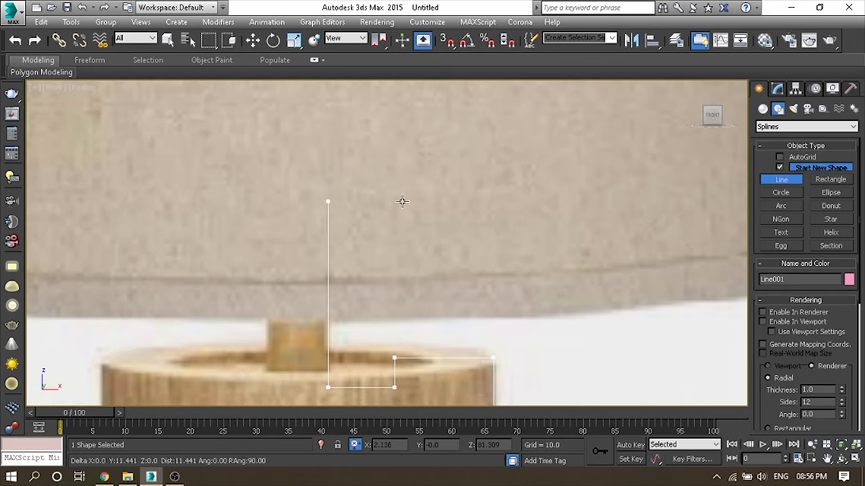
pyautogui.scroll(-3, 401, 202)
pyautogui.click(357, 109)
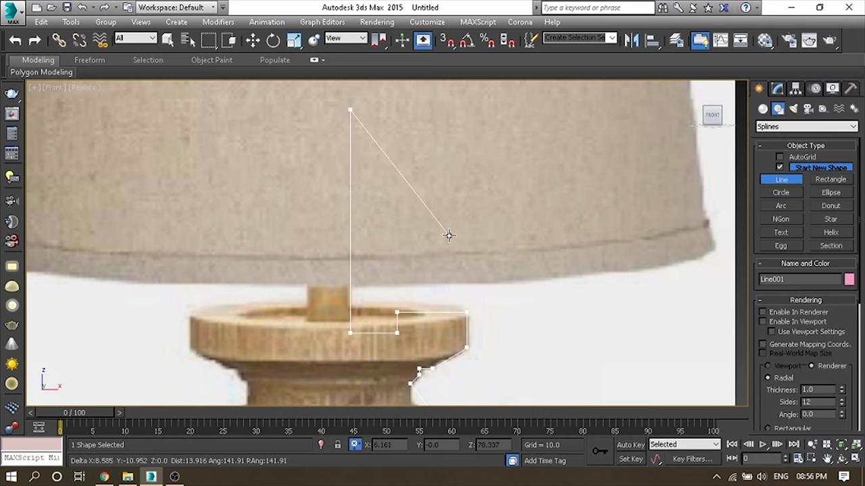
pyautogui.rightClick(448, 237)
pyautogui.scroll(-2, 448, 237)
pyautogui.rightClick(491, 237)
pyautogui.scroll(-3, 450, 199)
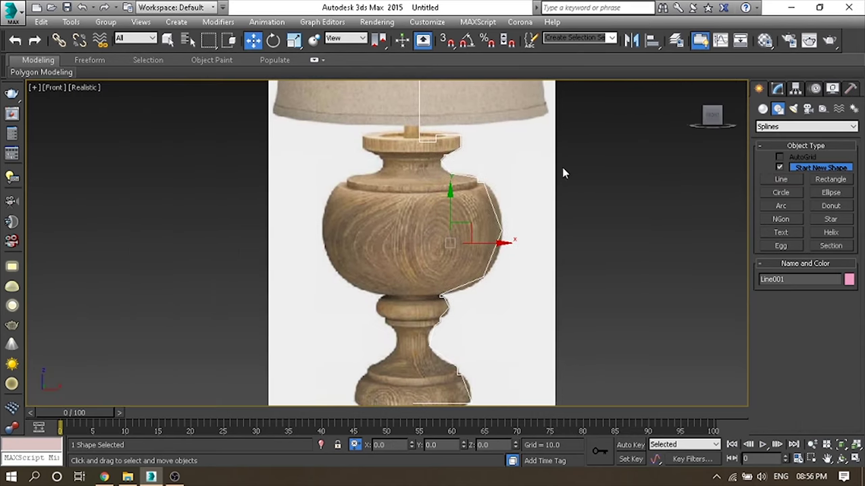
# Open Line001 in the Modify panel.
pyautogui.click(778, 89)
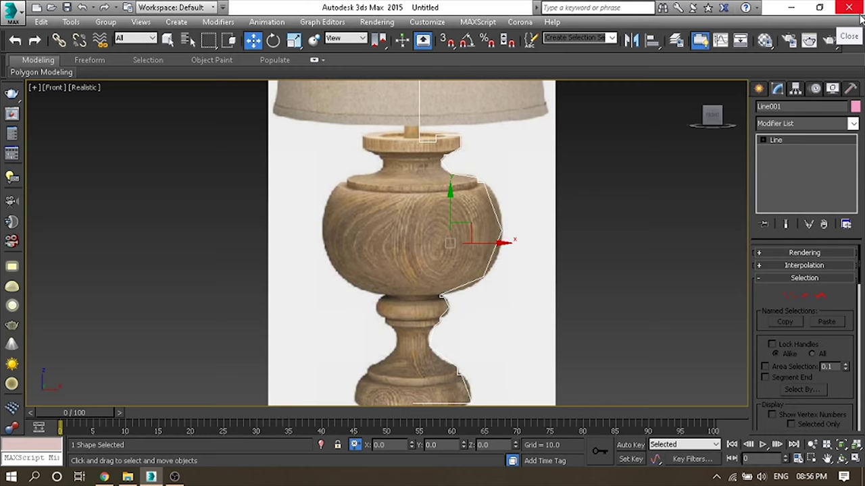
pyautogui.click(758, 88)
pyautogui.click(778, 88)
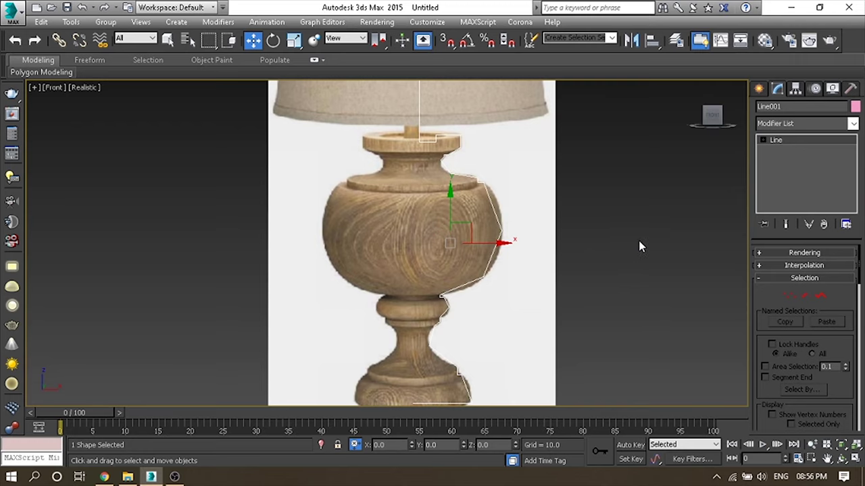
pyautogui.scroll(2, 594, 229)
pyautogui.scroll(-4, 549, 231)
pyautogui.scroll(3, 480, 338)
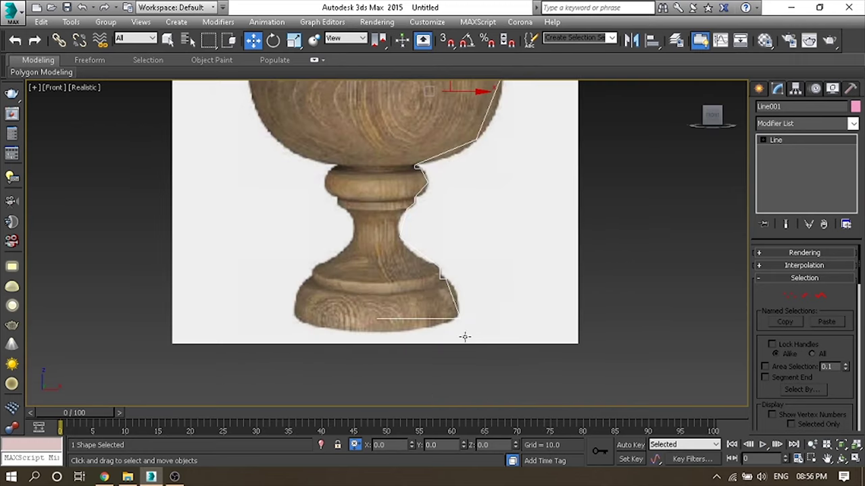
pyautogui.scroll(1, 459, 322)
pyautogui.scroll(-2, 473, 304)
pyautogui.scroll(-2, 473, 305)
# Switch Line001 to Vertex sub-object level in the Selection rollout.
pyautogui.click(798, 278)
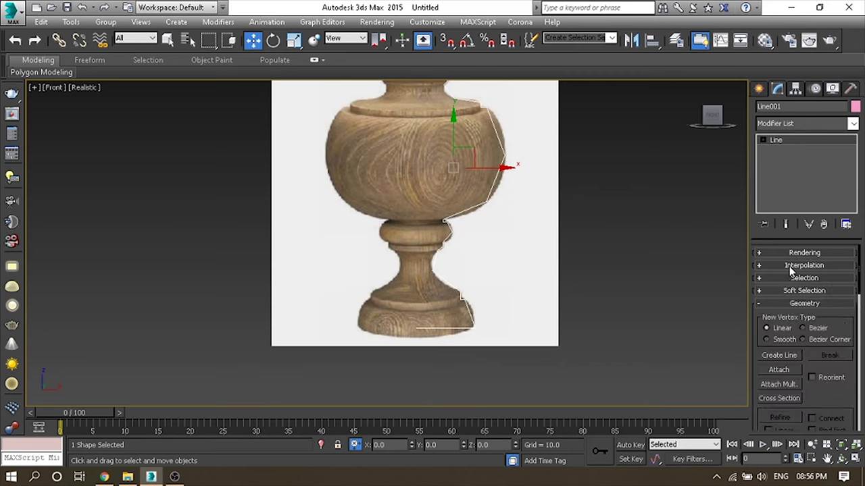
pyautogui.click(795, 253)
pyautogui.click(786, 252)
pyautogui.click(787, 274)
pyautogui.click(786, 271)
# Box-select all 29 vertices of the lamp base profile.
pyautogui.scroll(-2, 521, 303)
pyautogui.moveTo(520, 303); pyautogui.dragTo(508, 328, button='middle')
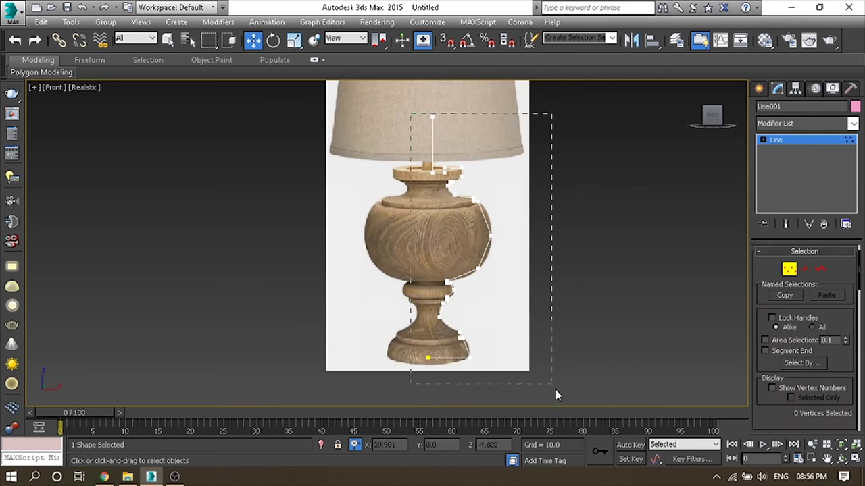
pyautogui.moveTo(550, 385); pyautogui.dragTo(556, 356)
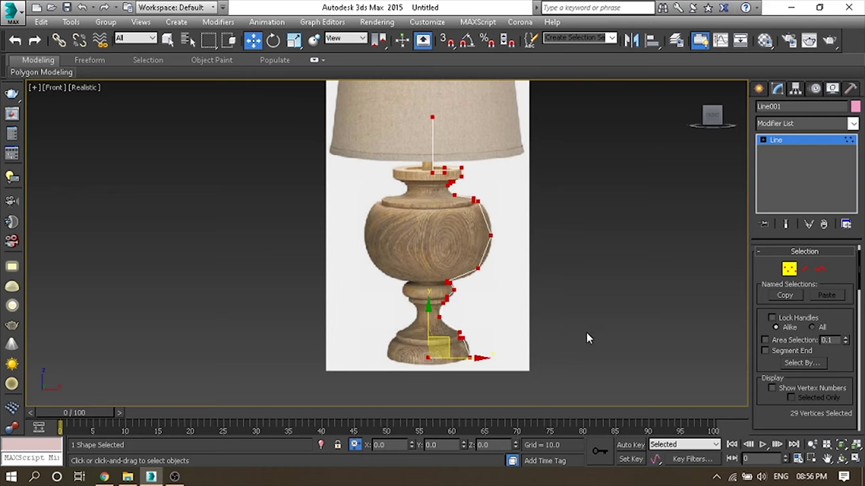
pyautogui.scroll(3, 435, 340)
pyautogui.scroll(3, 393, 310)
pyautogui.moveTo(393, 310); pyautogui.dragTo(360, 302, button='middle')
pyautogui.rightClick(347, 272)
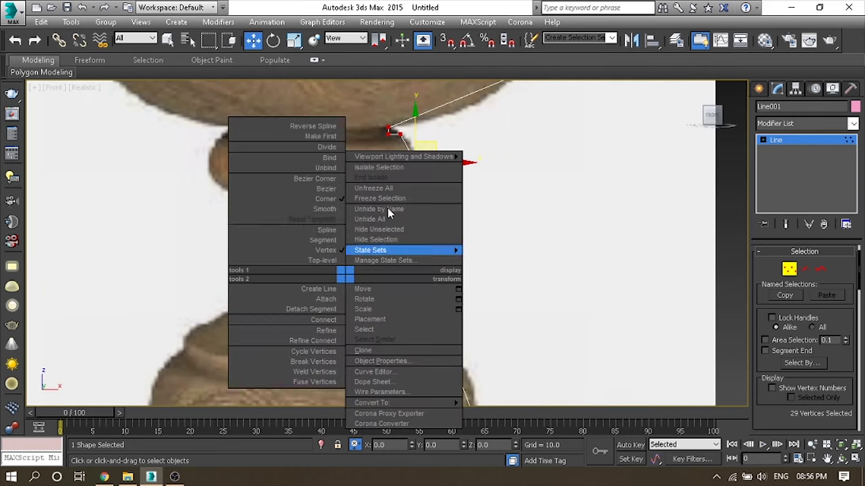
# Make the profile vertices Bezier corners and round the foot's outer edge with its handle.
pyautogui.click(321, 178)
pyautogui.click(379, 250)
pyautogui.click(353, 247)
pyautogui.scroll(2, 353, 245)
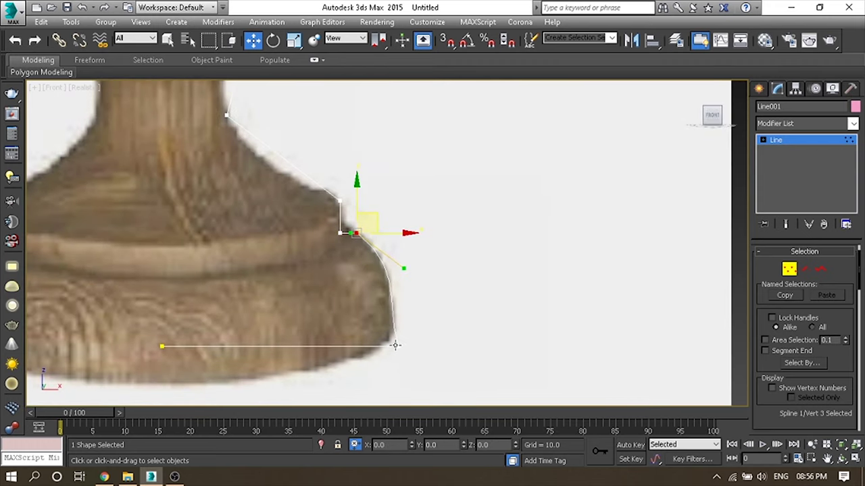
pyautogui.click(395, 346)
pyautogui.scroll(2, 395, 345)
pyautogui.moveTo(366, 295); pyautogui.dragTo(402, 298)
pyautogui.moveTo(420, 349); pyautogui.dragTo(414, 349)
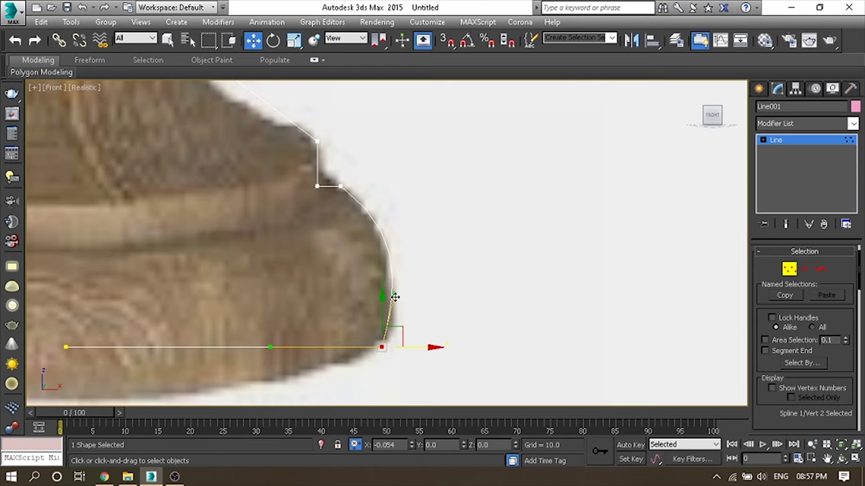
# Curve the flare above the foot using the step-corner vertex's tangent handle.
pyautogui.moveTo(395, 297); pyautogui.dragTo(414, 372, button='middle')
pyautogui.moveTo(367, 266); pyautogui.dragTo(383, 359, button='middle')
pyautogui.click(190, 192)
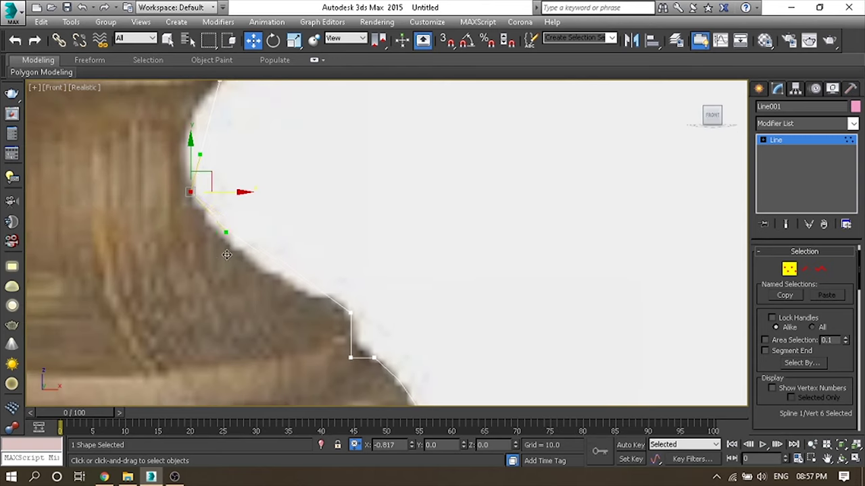
pyautogui.click(350, 312)
pyautogui.moveTo(296, 280); pyautogui.dragTo(267, 304)
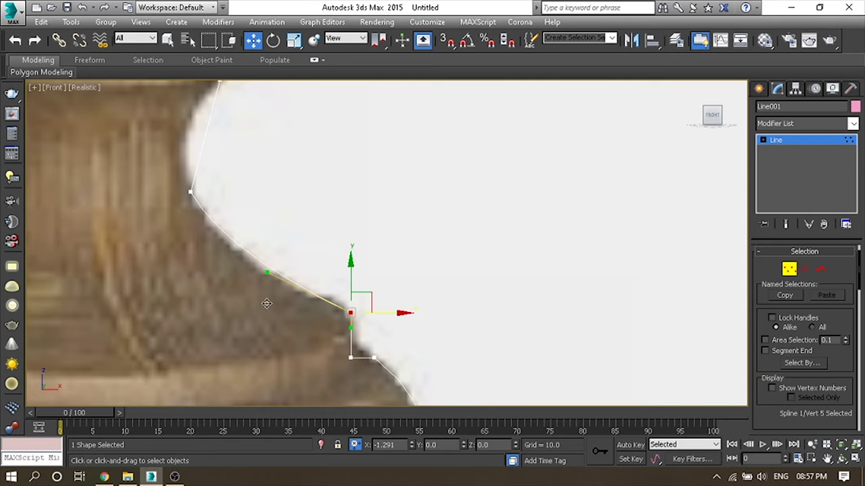
pyautogui.moveTo(346, 289); pyautogui.dragTo(346, 295)
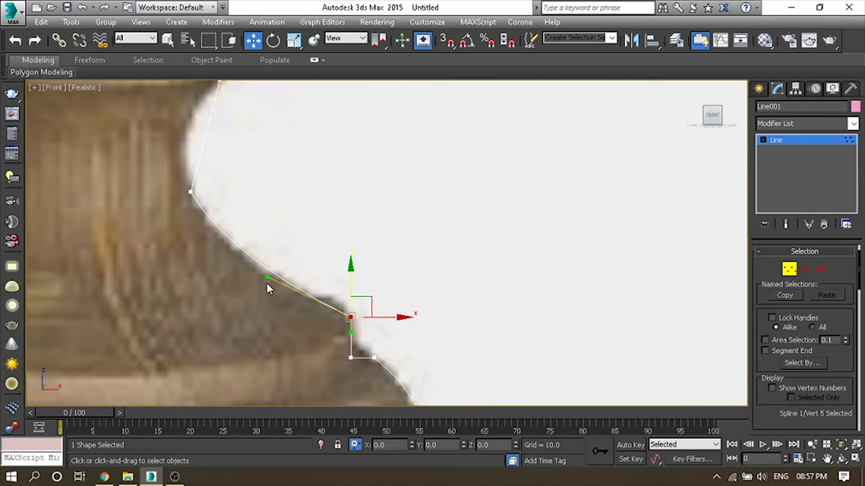
# Shape the neck's lower curve by raising the vertex below the ring and extending handles.
pyautogui.click(191, 194)
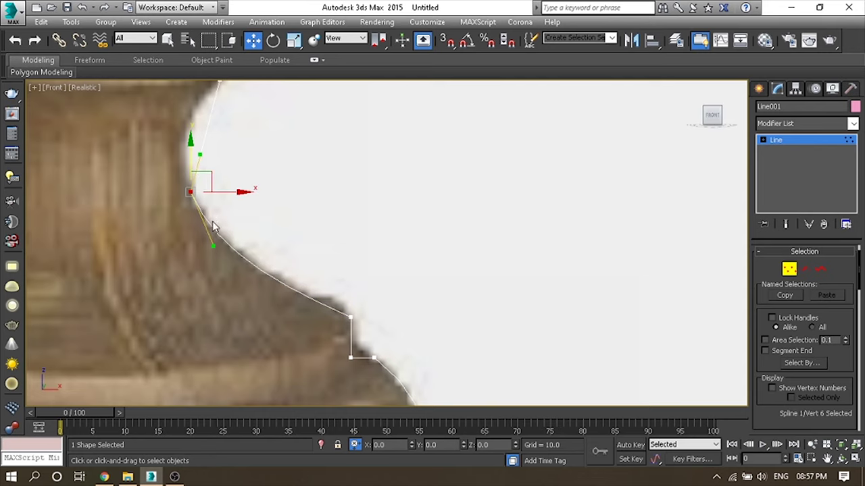
pyautogui.moveTo(197, 81); pyautogui.dragTo(215, 184, button='middle')
pyautogui.click(238, 184)
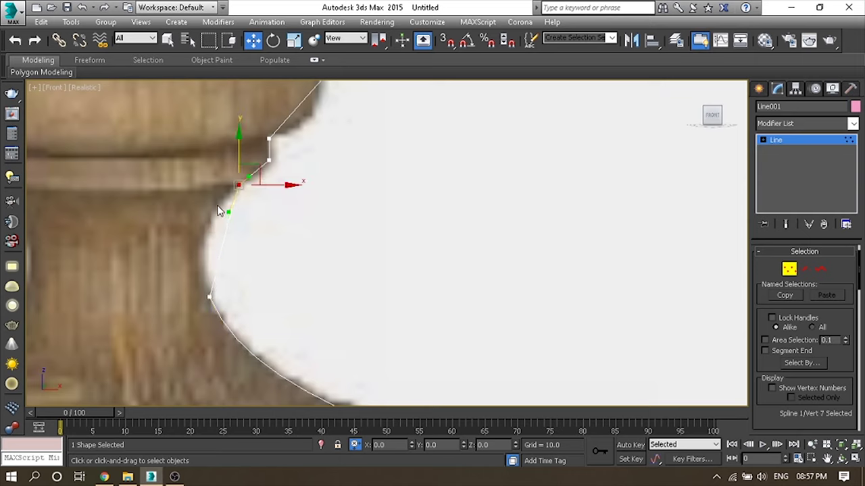
pyautogui.moveTo(241, 150); pyautogui.dragTo(241, 147)
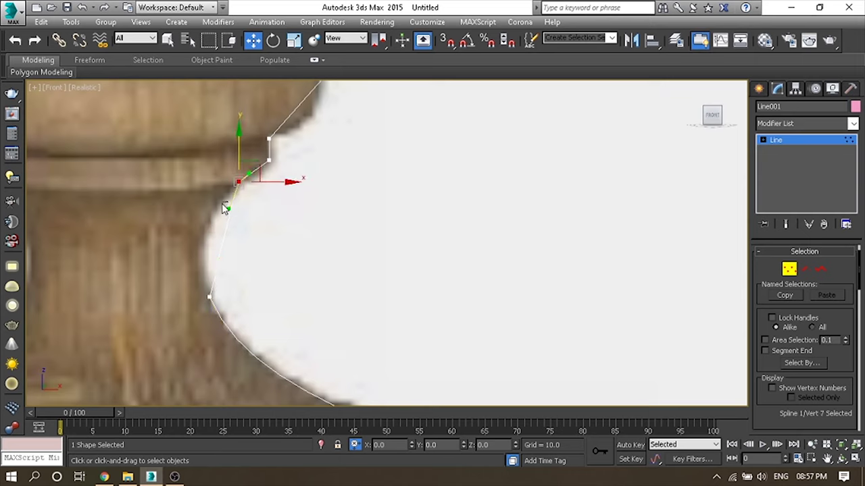
pyautogui.click(210, 296)
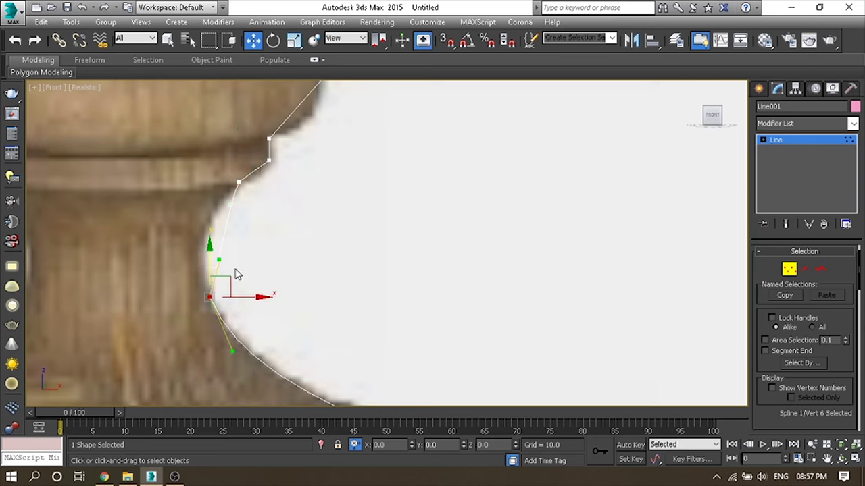
pyautogui.moveTo(262, 213)
pyautogui.mouseDown()
pyautogui.moveTo(273, 194)
pyautogui.moveTo(182, 200)
pyautogui.mouseUp()
pyautogui.click(211, 297)
pyautogui.moveTo(204, 239); pyautogui.dragTo(200, 266)
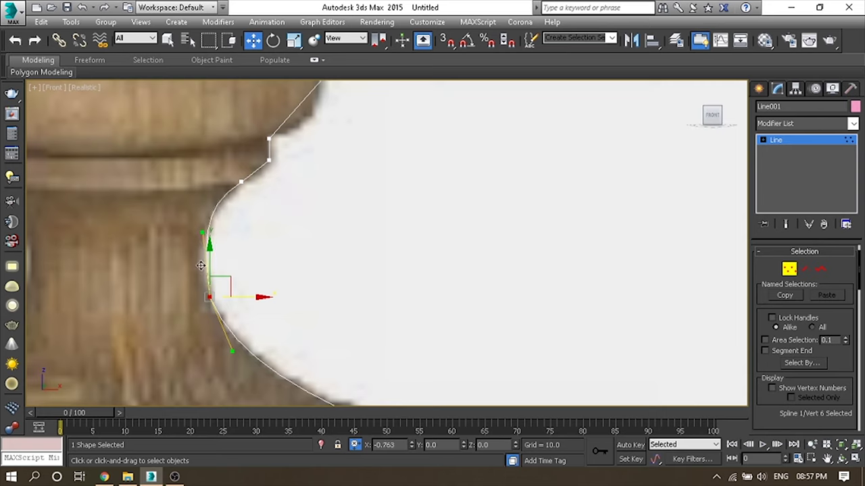
# Set the neck's middle vertex to Bezier Corner and fit its handle to the neck curve.
pyautogui.click(241, 182)
pyautogui.click(209, 296)
pyautogui.rightClick(215, 292)
pyautogui.click(201, 218)
pyautogui.rightClick(243, 259)
pyautogui.click(182, 166)
pyautogui.moveTo(234, 298)
pyautogui.mouseDown(button='middle')
pyautogui.moveTo(228, 223)
pyautogui.moveTo(254, 220)
pyautogui.moveTo(211, 318)
pyautogui.mouseUp(button='middle')
pyautogui.moveTo(170, 313); pyautogui.dragTo(155, 302)
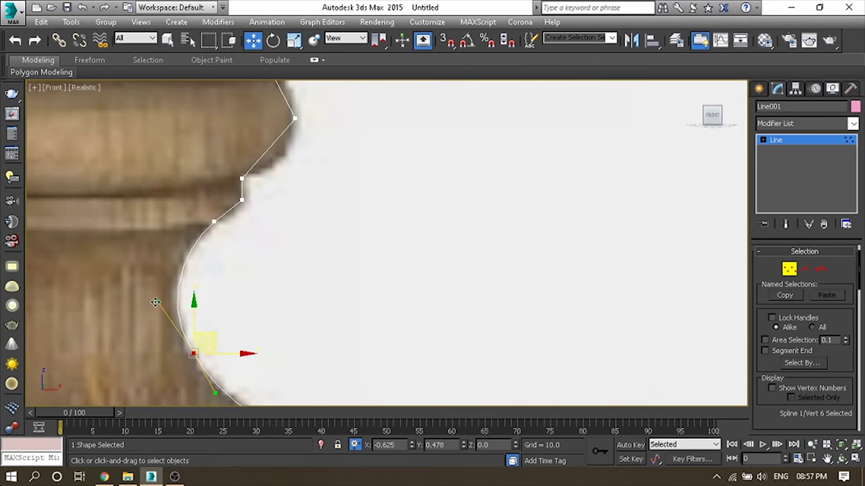
# Shape the ring's bulge with its vertex tangent handle.
pyautogui.moveTo(251, 255); pyautogui.dragTo(240, 340, button='middle')
pyautogui.click(278, 264)
pyautogui.moveTo(280, 287); pyautogui.dragTo(288, 308)
pyautogui.click(225, 325)
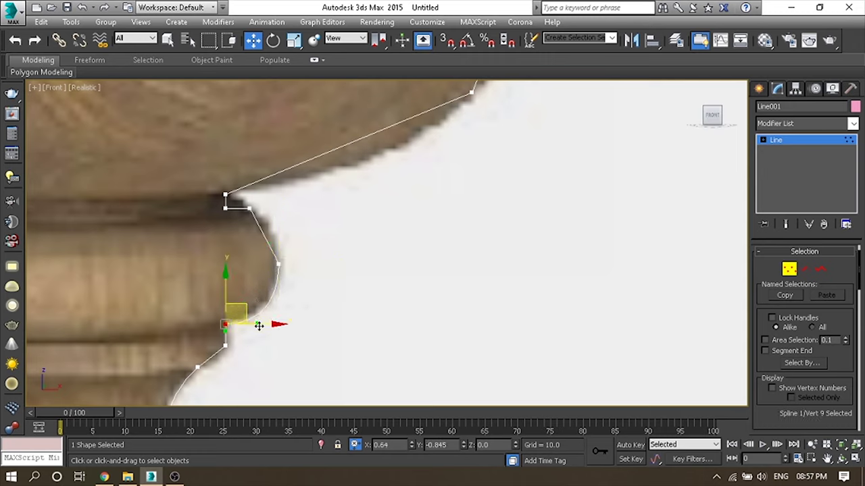
# Make the ring's outer vertex a Bezier corner and round the ring's curve.
pyautogui.click(248, 208)
pyautogui.moveTo(256, 213); pyautogui.dragTo(275, 224)
pyautogui.click(278, 263)
pyautogui.rightClick(276, 247)
pyautogui.click(203, 195)
pyautogui.rightClick(276, 247)
pyautogui.click(203, 161)
pyautogui.scroll(2, 273, 283)
pyautogui.moveTo(288, 241); pyautogui.dragTo(308, 272)
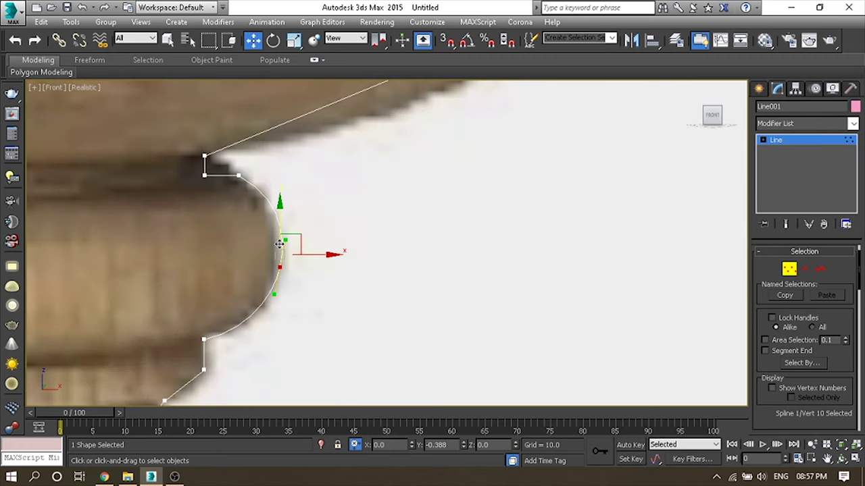
# Bend the segments under the ball so they follow the bulb's curve.
pyautogui.moveTo(308, 272); pyautogui.dragTo(315, 264, button='middle')
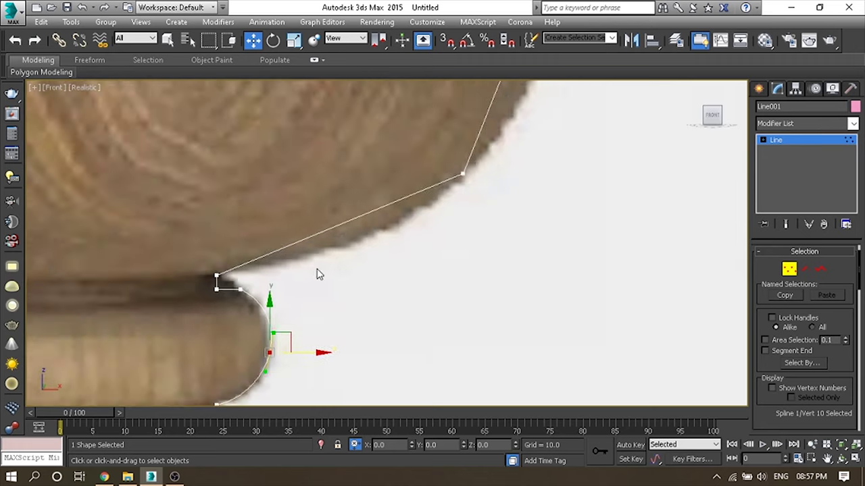
pyautogui.scroll(-2, 315, 264)
pyautogui.click(276, 331)
pyautogui.scroll(2, 314, 273)
pyautogui.moveTo(315, 278)
pyautogui.mouseDown()
pyautogui.moveTo(318, 305)
pyautogui.moveTo(250, 302)
pyautogui.mouseUp()
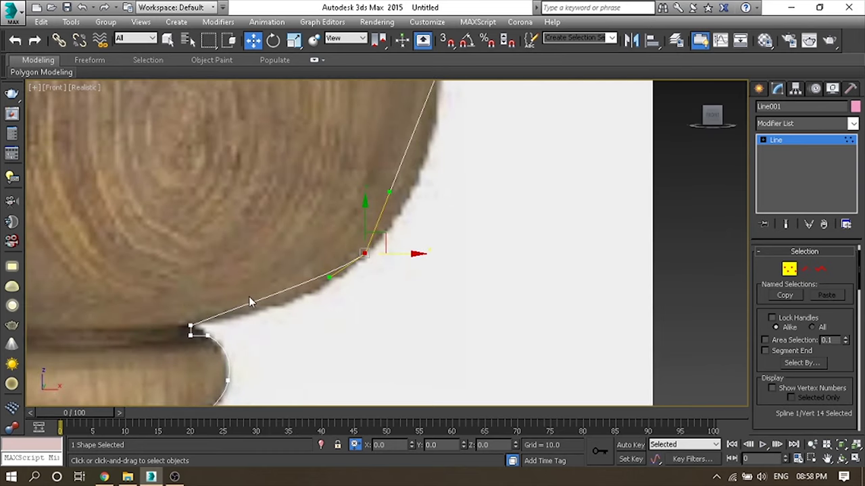
pyautogui.click(192, 329)
pyautogui.moveTo(193, 331); pyautogui.dragTo(318, 331)
# Fit the bulb's upper and lower curve points onto the wooden outline.
pyautogui.click(364, 253)
pyautogui.moveTo(386, 237); pyautogui.dragTo(405, 218)
pyautogui.moveTo(347, 259); pyautogui.dragTo(349, 271)
pyautogui.click(206, 329)
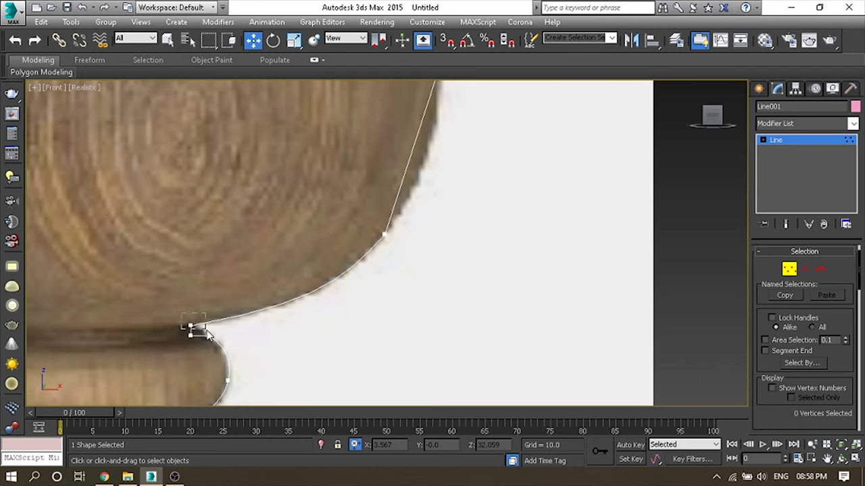
pyautogui.click(193, 329)
pyautogui.moveTo(324, 303)
pyautogui.mouseDown(button='middle')
pyautogui.moveTo(356, 263)
pyautogui.moveTo(355, 277)
pyautogui.mouseUp(button='middle')
# Adjust tangents along the bulb's side and below the top rim to round the profile.
pyautogui.click(407, 178)
pyautogui.moveTo(379, 238); pyautogui.dragTo(413, 251)
pyautogui.click(352, 343)
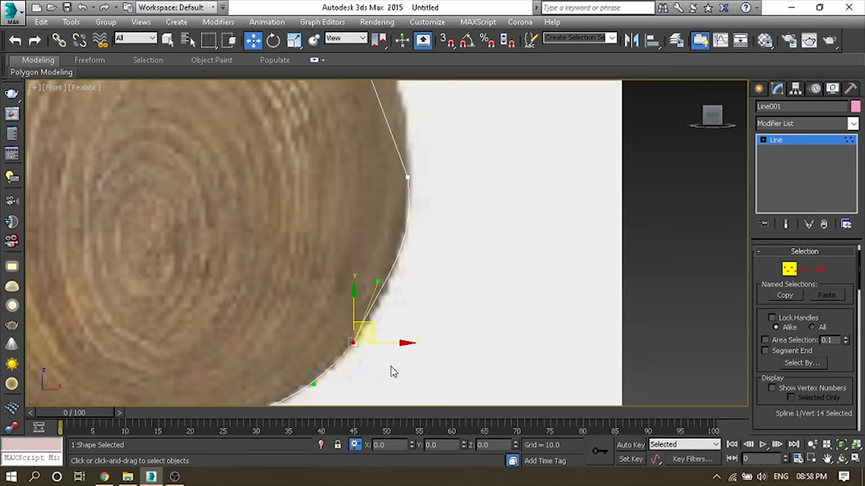
pyautogui.moveTo(371, 316); pyautogui.dragTo(383, 291)
pyautogui.moveTo(303, 89); pyautogui.dragTo(308, 157, button='middle')
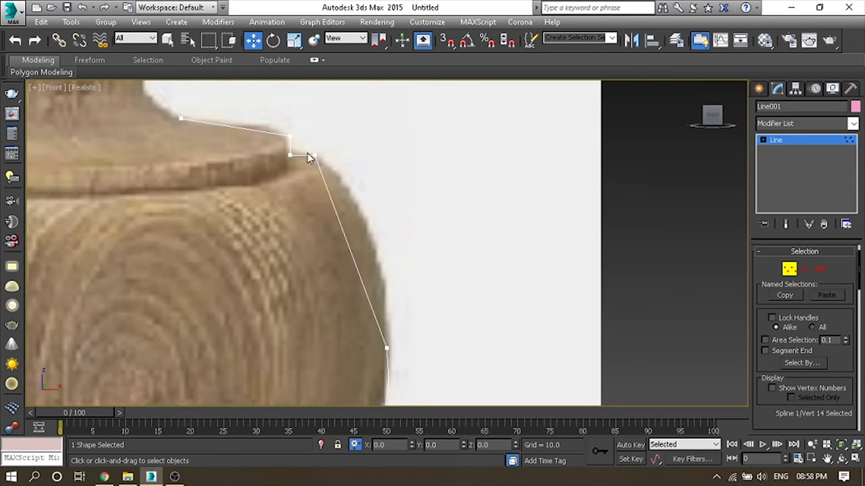
pyautogui.moveTo(338, 220); pyautogui.dragTo(396, 212)
pyautogui.moveTo(380, 270); pyautogui.dragTo(416, 359)
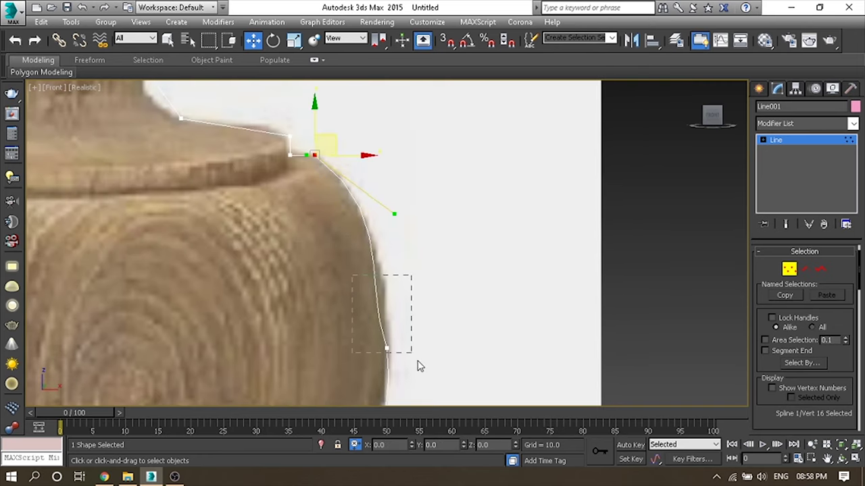
pyautogui.moveTo(363, 284); pyautogui.dragTo(379, 285)
pyautogui.moveTo(402, 292); pyautogui.dragTo(425, 208, button='middle')
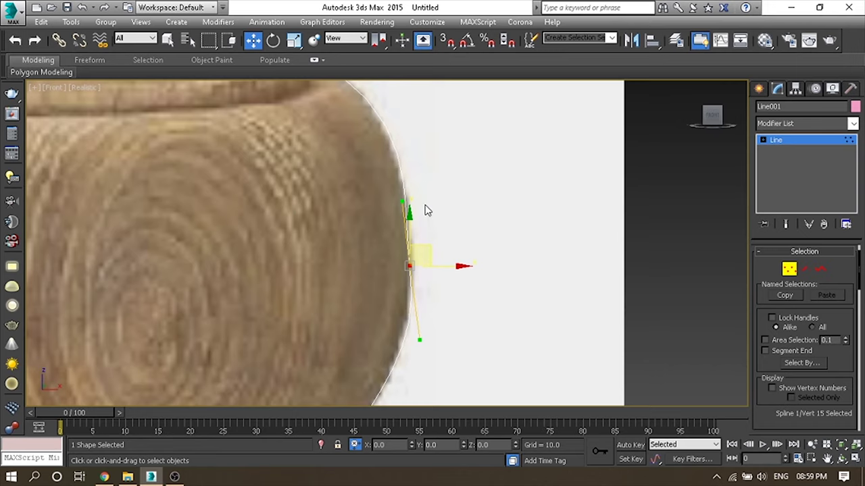
# Pan the Front viewport up to the upper part of the profile.
pyautogui.moveTo(385, 233); pyautogui.dragTo(391, 155, button='middle')
# Set the pair of bulb points to Smooth and adjust their position.
pyautogui.moveTo(331, 338); pyautogui.dragTo(450, 312)
pyautogui.rightClick(446, 306)
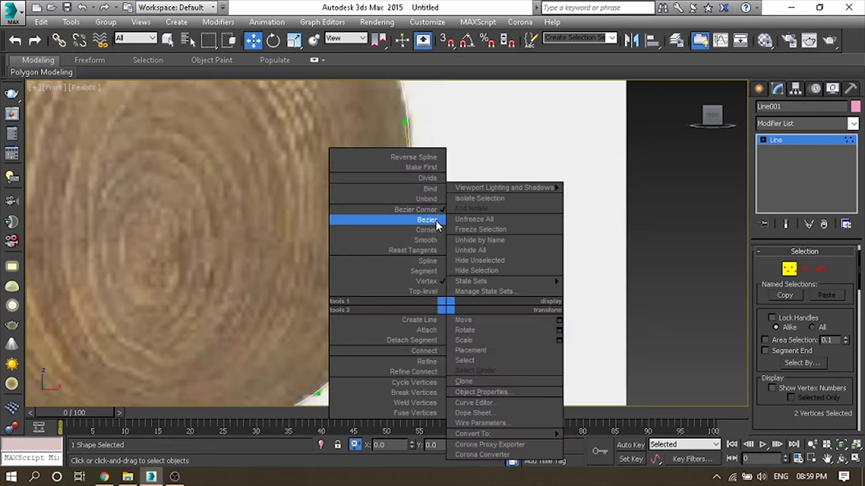
pyautogui.click(436, 240)
pyautogui.moveTo(434, 237); pyautogui.dragTo(444, 220, button='middle')
pyautogui.click(425, 194)
pyautogui.moveTo(450, 171); pyautogui.dragTo(471, 118, button='middle')
pyautogui.click(387, 287)
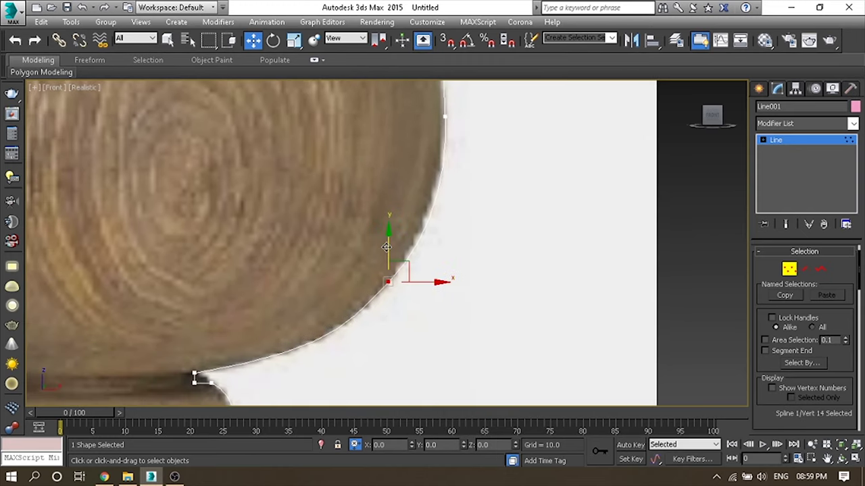
# Flatten the bulb's lower curve and reshape the middle rim corner's tangent.
pyautogui.moveTo(417, 299)
pyautogui.mouseDown(button='middle')
pyautogui.moveTo(423, 344)
pyautogui.moveTo(389, 293)
pyautogui.mouseUp(button='middle')
pyautogui.scroll(2, 285, 235)
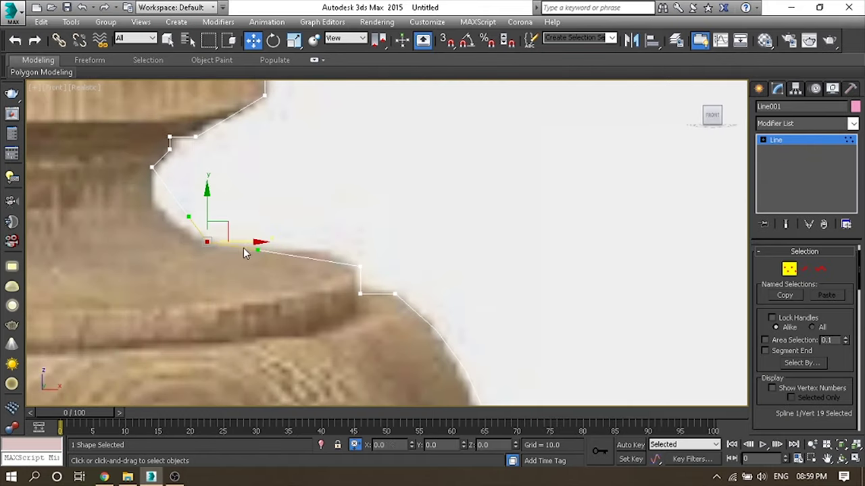
pyautogui.moveTo(264, 249); pyautogui.dragTo(300, 225)
pyautogui.moveTo(379, 274); pyautogui.dragTo(374, 262)
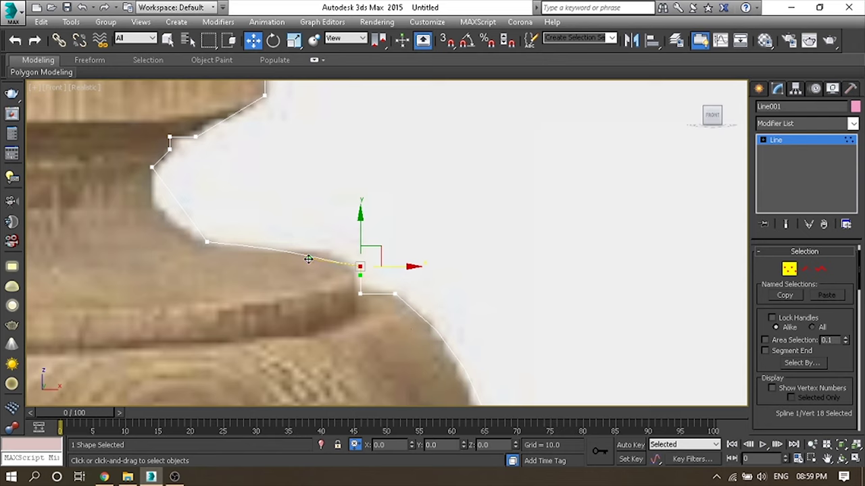
pyautogui.moveTo(308, 259); pyautogui.dragTo(339, 226)
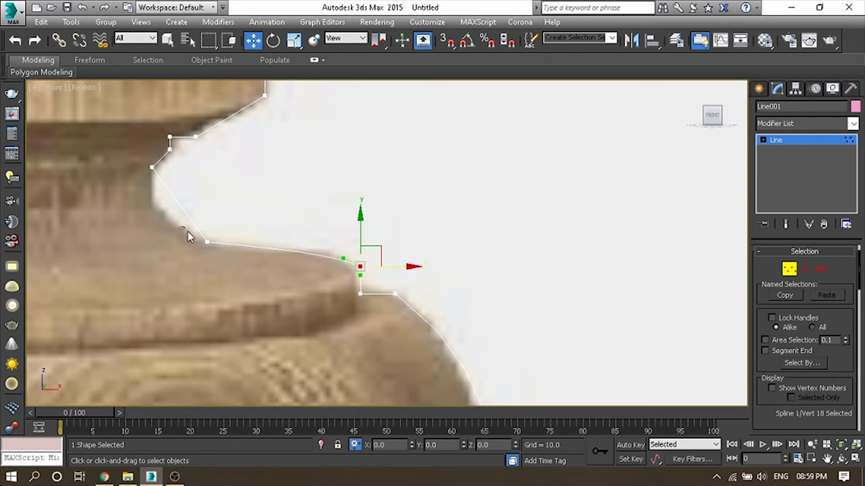
# Curve the neck inward by moving the point under it and adjusting tangents.
pyautogui.click(206, 241)
pyautogui.moveTo(207, 240); pyautogui.dragTo(186, 231)
pyautogui.click(152, 167)
pyautogui.moveTo(173, 192)
pyautogui.mouseDown()
pyautogui.moveTo(147, 206)
pyautogui.moveTo(161, 215)
pyautogui.mouseUp()
pyautogui.click(184, 231)
pyautogui.moveTo(276, 245); pyautogui.dragTo(266, 256)
pyautogui.moveTo(325, 248); pyautogui.dragTo(388, 283)
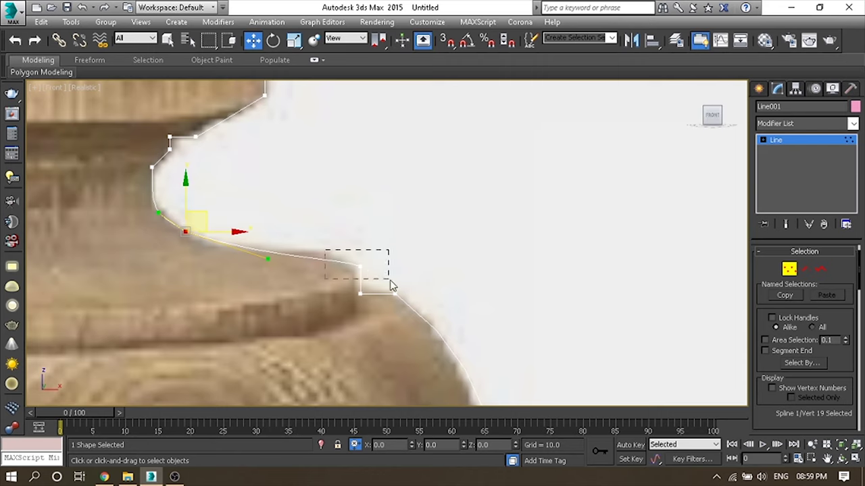
pyautogui.moveTo(340, 257); pyautogui.dragTo(343, 241)
# Convert the point under the neck to Bezier and shift it right along the outline.
pyautogui.click(185, 231)
pyautogui.rightClick(185, 232)
pyautogui.click(211, 260)
pyautogui.rightClick(214, 230)
pyautogui.click(164, 145)
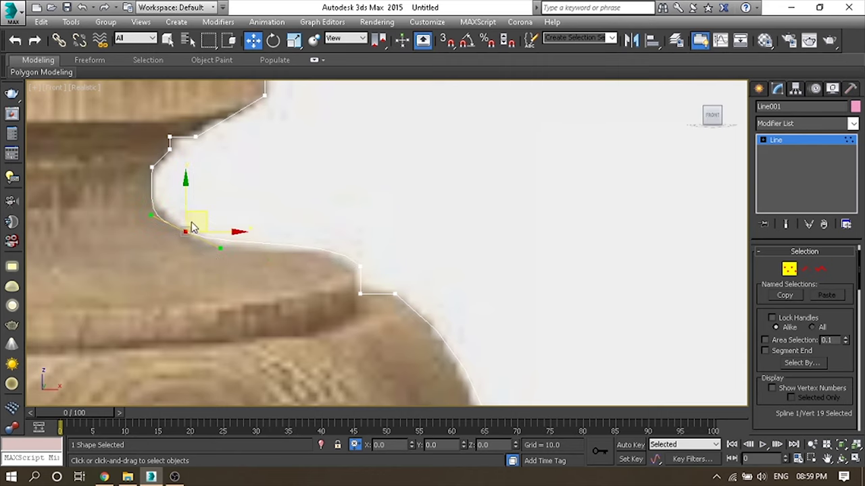
pyautogui.moveTo(216, 231); pyautogui.dragTo(227, 239)
pyautogui.moveTo(196, 207)
pyautogui.mouseDown(button='middle')
pyautogui.moveTo(244, 299)
pyautogui.moveTo(287, 273)
pyautogui.moveTo(284, 288)
pyautogui.mouseUp(button='middle')
pyautogui.click(260, 266)
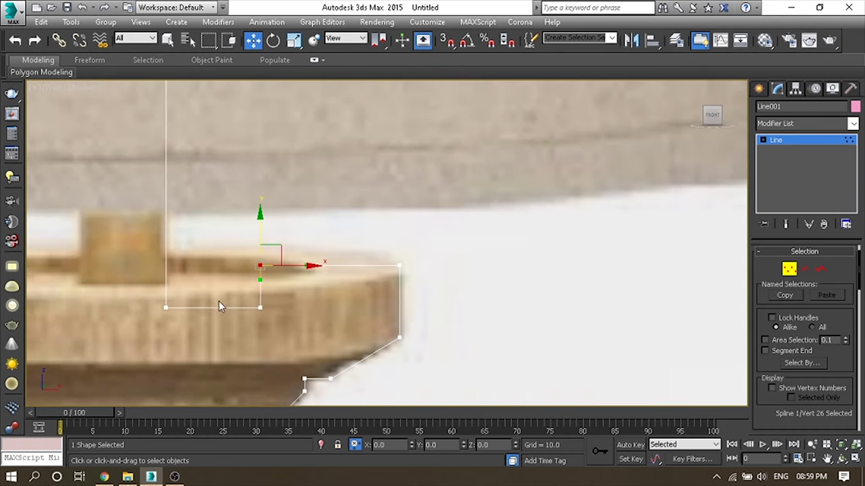
# Fillet the collar recess's three corners into small rounded bends and exit Vertex mode.
pyautogui.click(260, 307)
pyautogui.scroll(-3, 824, 371)
pyautogui.scroll(-2, 825, 370)
pyautogui.scroll(-5, 824, 370)
pyautogui.scroll(-5, 824, 370)
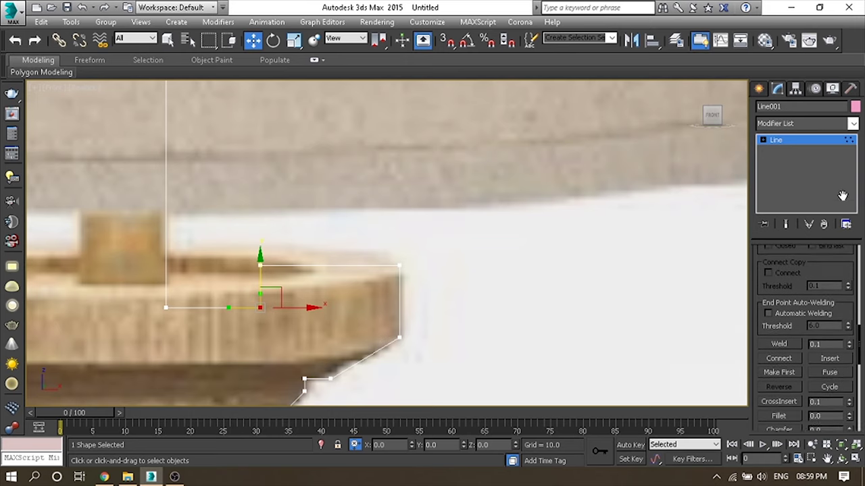
pyautogui.click(798, 416)
pyautogui.moveTo(262, 307); pyautogui.dragTo(272, 282)
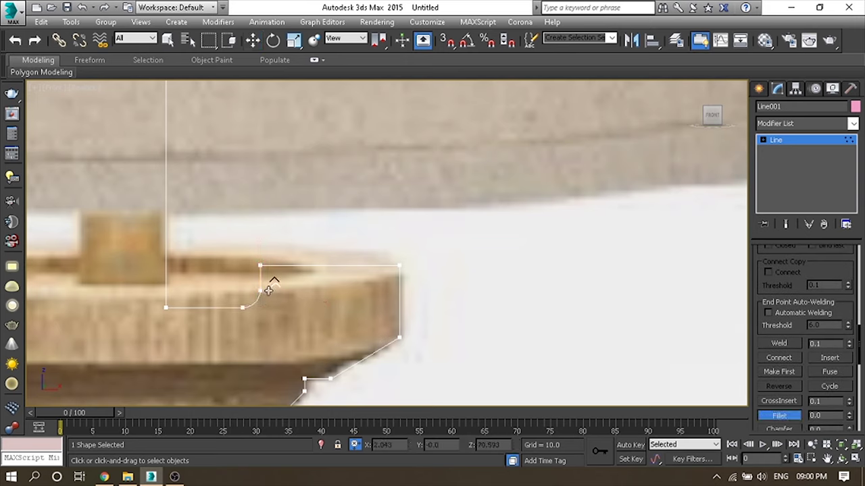
pyautogui.moveTo(167, 308); pyautogui.dragTo(169, 284)
pyautogui.moveTo(261, 266); pyautogui.dragTo(276, 253)
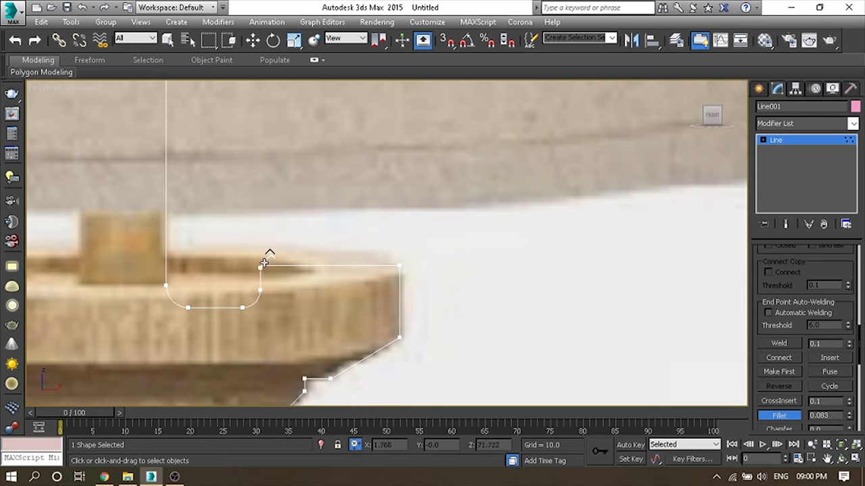
pyautogui.scroll(-5, 412, 303)
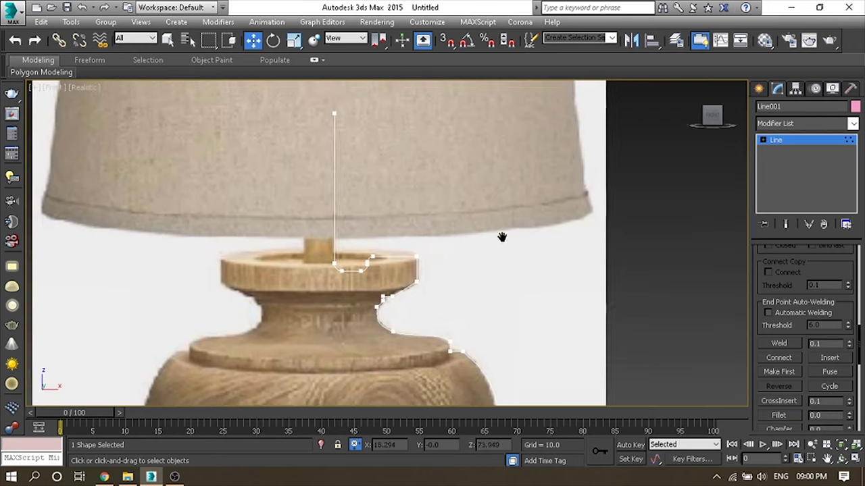
pyautogui.scroll(5, 827, 256)
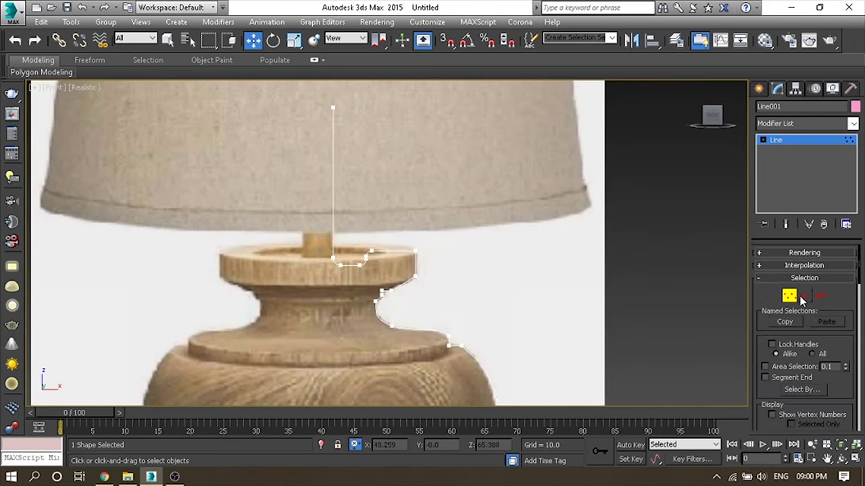
pyautogui.click(786, 295)
pyautogui.scroll(-3, 459, 270)
pyautogui.click(802, 123)
# Add a Lathe modifier to Line001 and move its axis to the base's centre.
pyautogui.write('l')
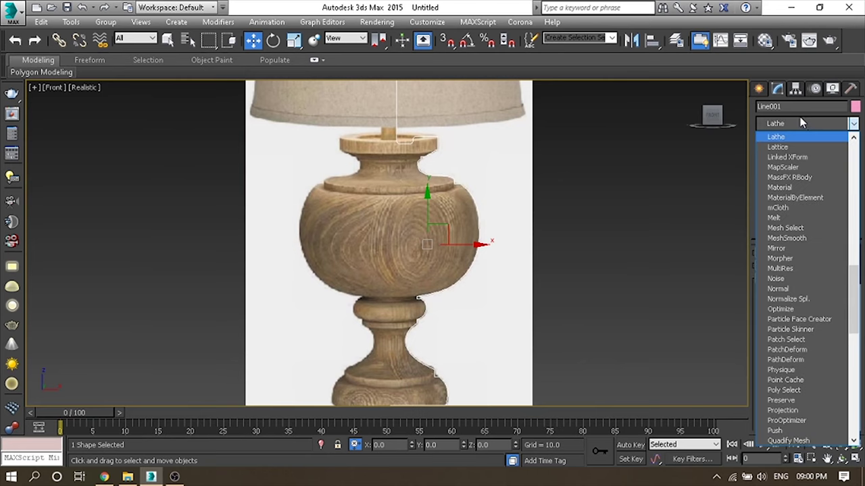
pyautogui.click(787, 137)
pyautogui.click(775, 140)
pyautogui.click(795, 150)
pyautogui.moveTo(470, 246); pyautogui.dragTo(435, 250)
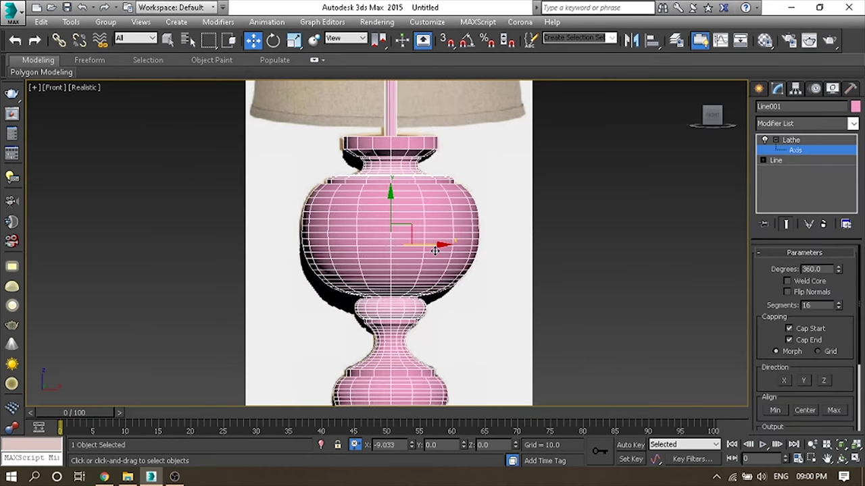
pyautogui.moveTo(441, 268); pyautogui.dragTo(443, 226, button='middle')
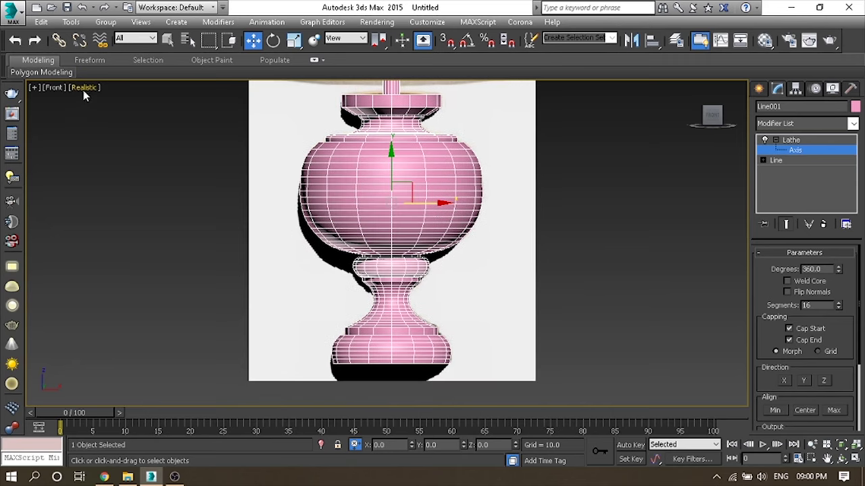
# Switch the viewport to Shaded, fine-tune the Lathe axis, and choose Create > Shapes > Line.
pyautogui.click(85, 88)
pyautogui.click(109, 113)
pyautogui.moveTo(247, 250); pyautogui.dragTo(241, 210, button='middle')
pyautogui.scroll(3, 396, 261)
pyautogui.moveTo(429, 243); pyautogui.dragTo(431, 244)
pyautogui.click(799, 150)
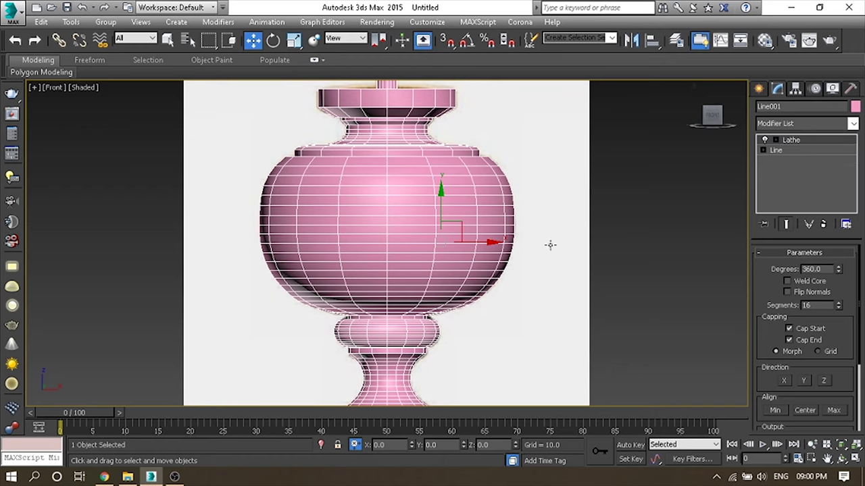
pyautogui.scroll(-2, 423, 260)
pyautogui.scroll(-2, 417, 293)
pyautogui.scroll(4, 486, 131)
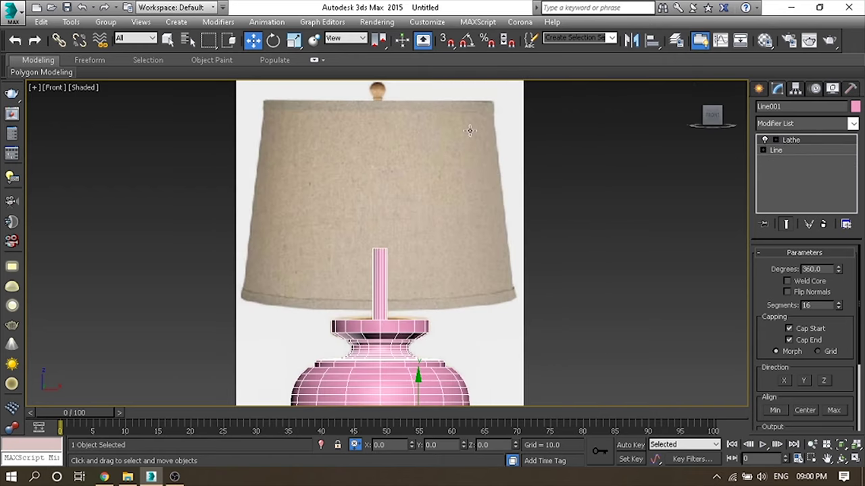
pyautogui.click(759, 89)
pyautogui.click(780, 179)
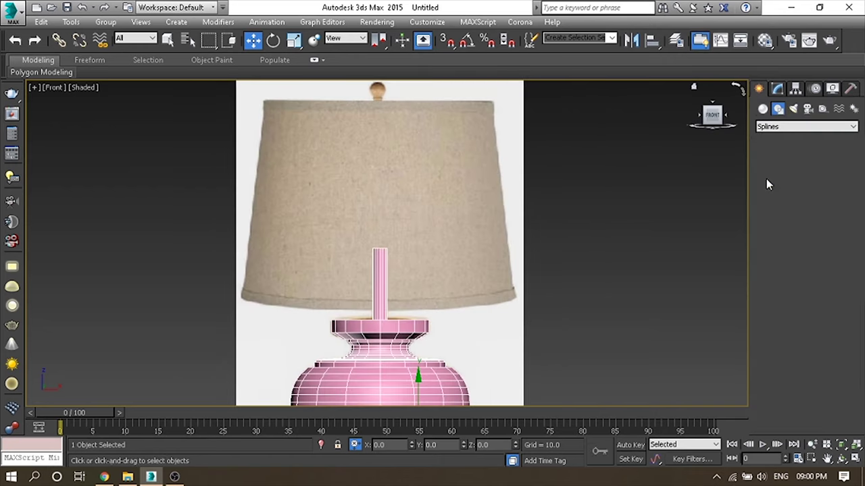
# Draw a slanted line along the reference shade's edge and apply a Lathe modifier to it.
pyautogui.click(492, 102)
pyautogui.click(516, 296)
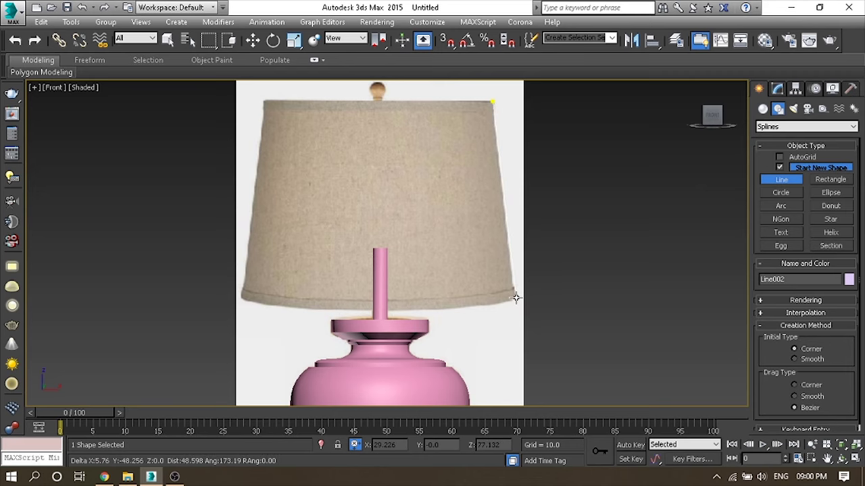
pyautogui.rightClick(622, 214)
pyautogui.click(777, 89)
pyautogui.click(808, 124)
pyautogui.press('l')
pyautogui.click(797, 136)
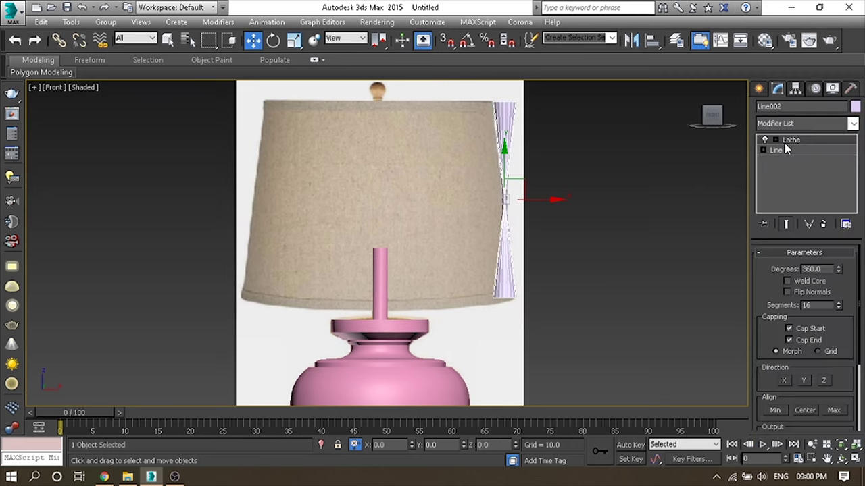
# Move the Lathe axis to the shade's centre to form the tapered lampshade.
pyautogui.click(774, 140)
pyautogui.click(795, 150)
pyautogui.moveTo(544, 201)
pyautogui.mouseDown()
pyautogui.moveTo(434, 209)
pyautogui.moveTo(421, 218)
pyautogui.mouseUp()
pyautogui.moveTo(519, 213); pyautogui.dragTo(521, 236, button='middle')
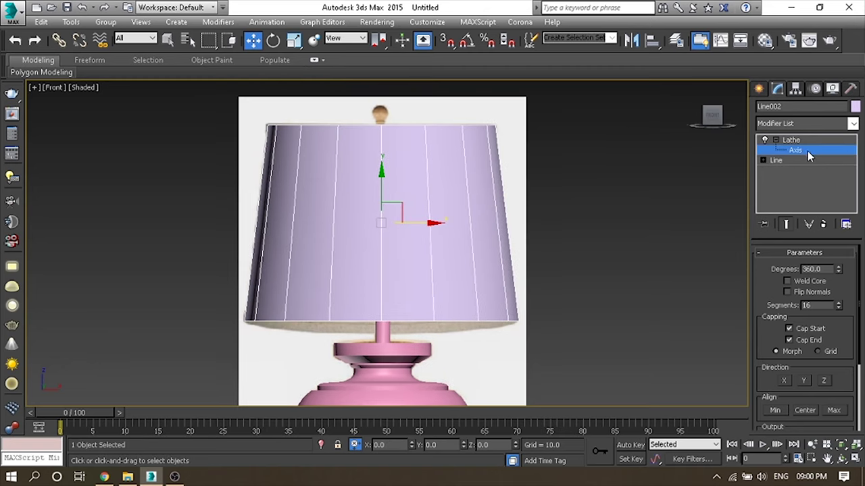
pyautogui.click(791, 140)
pyautogui.click(774, 140)
pyautogui.click(804, 123)
# Add Edit Poly to the shade and select its top and bottom edge loops.
pyautogui.click(645, 187)
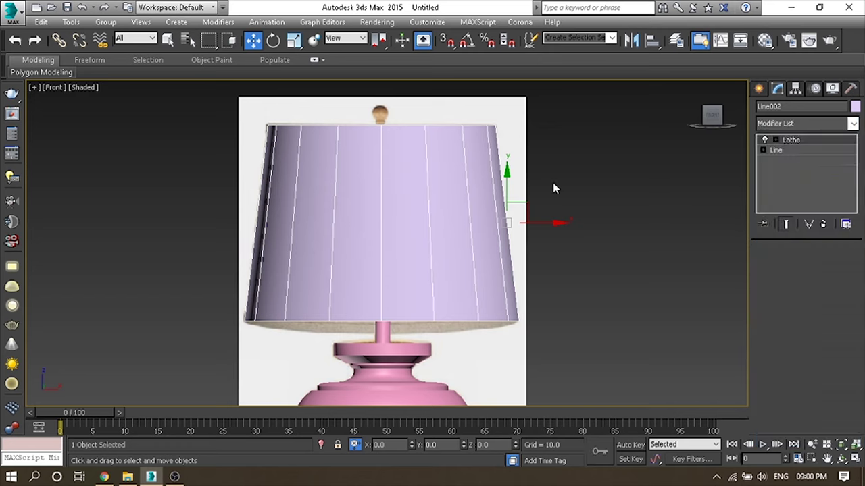
pyautogui.click(802, 279)
pyautogui.doubleClick(441, 109)
pyautogui.keyDown('ctrl'); pyautogui.doubleClick(422, 307); pyautogui.keyUp('ctrl')
# Isolate the shade and orbit around it in perspective view.
pyautogui.click(321, 444)
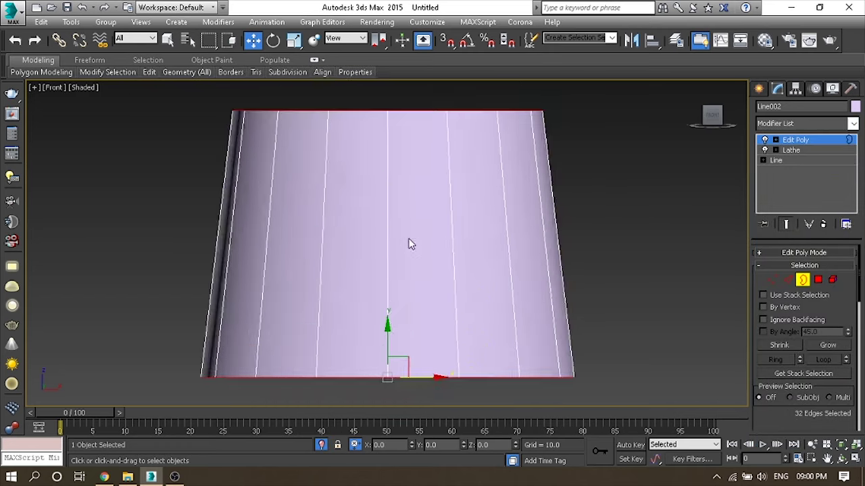
pyautogui.keyDown('alt'); pyautogui.moveTo(407, 243); pyautogui.dragTo(426, 263, button='middle'); pyautogui.keyUp('alt')
pyautogui.press('p')
pyautogui.keyDown('alt'); pyautogui.moveTo(410, 218); pyautogui.dragTo(463, 222, button='middle'); pyautogui.keyUp('alt')
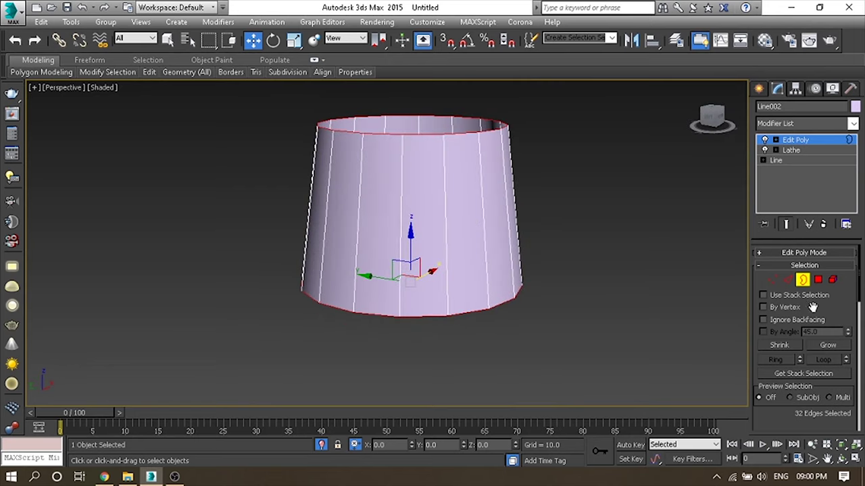
# Create a linear shape from the 32 selected rim border edges and select the new Shape001.
pyautogui.moveTo(830, 319); pyautogui.dragTo(830, 177)
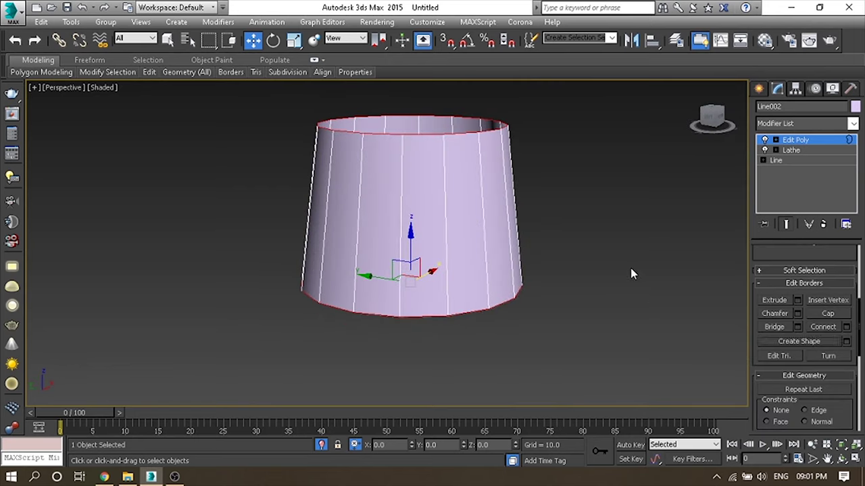
pyautogui.moveTo(852, 406); pyautogui.dragTo(856, 225)
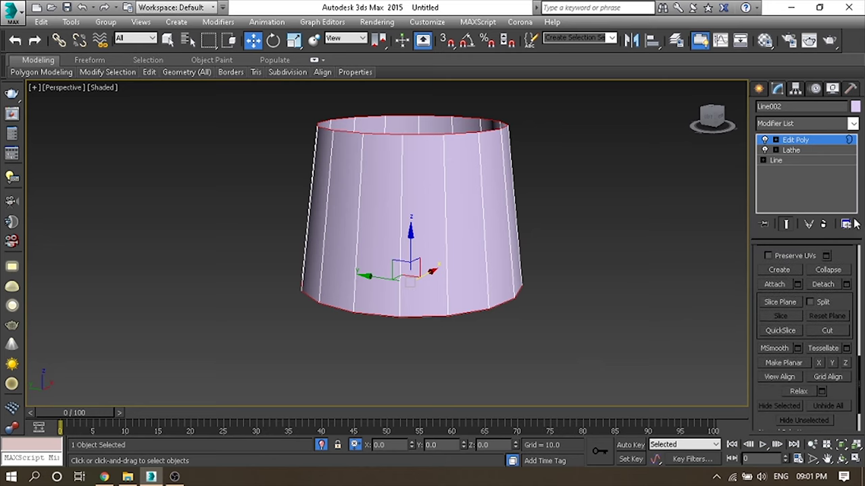
pyautogui.moveTo(750, 299); pyautogui.dragTo(686, 292)
pyautogui.keyDown('alt'); pyautogui.moveTo(520, 226); pyautogui.dragTo(518, 248, button='middle'); pyautogui.keyUp('alt')
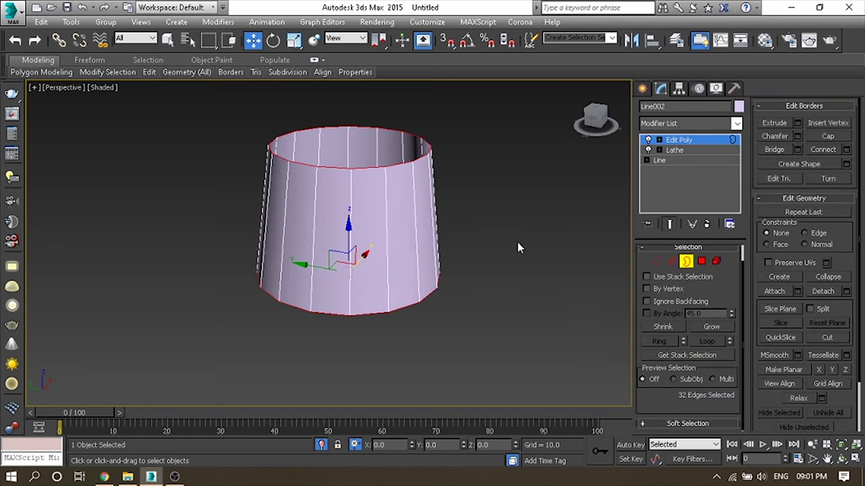
pyautogui.click(845, 164)
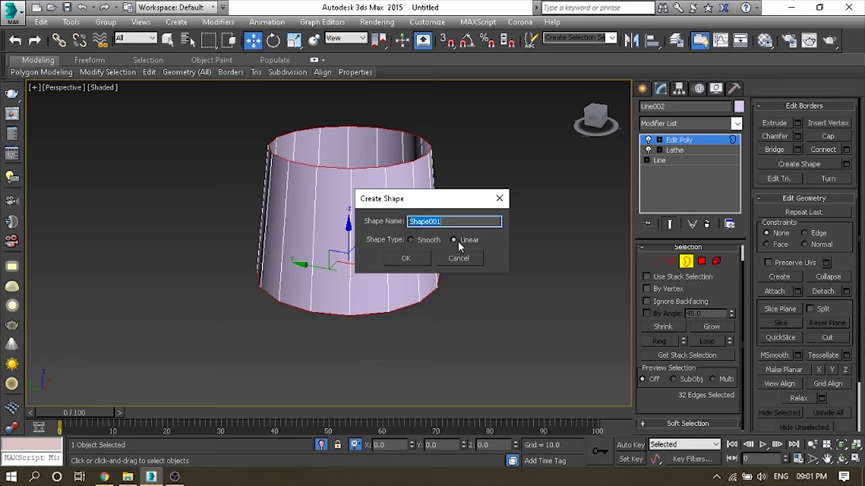
pyautogui.click(458, 252)
pyautogui.click(686, 261)
pyautogui.moveTo(341, 158); pyautogui.dragTo(362, 210)
pyautogui.rightClick(361, 209)
pyautogui.click(391, 146)
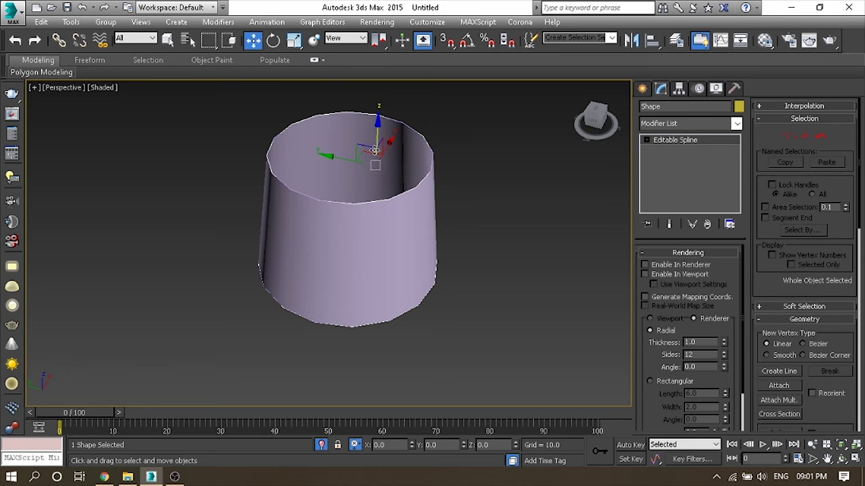
# Enable the rim spline in renderer and viewport with a rectangular cross-section.
pyautogui.keyDown('alt'); pyautogui.moveTo(346, 267); pyautogui.dragTo(332, 261, button='middle'); pyautogui.keyUp('alt')
pyautogui.scroll(2, 384, 322)
pyautogui.keyDown('alt'); pyautogui.moveTo(385, 322); pyautogui.dragTo(390, 331, button='middle'); pyautogui.keyUp('alt')
pyautogui.keyDown('alt'); pyautogui.moveTo(377, 267); pyautogui.dragTo(418, 245, button='middle'); pyautogui.keyUp('alt')
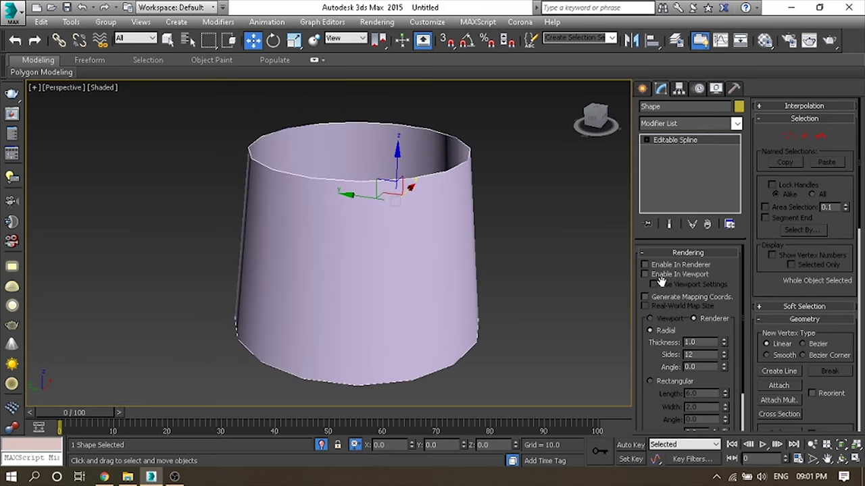
pyautogui.click(661, 265)
pyautogui.click(662, 274)
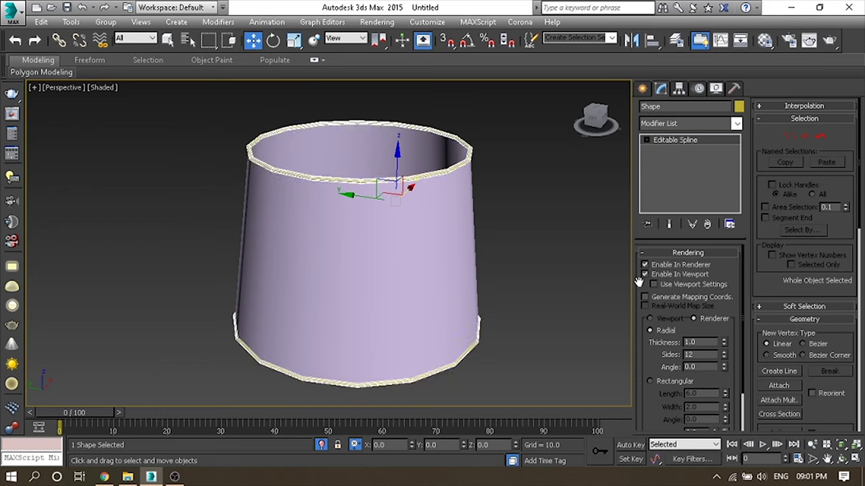
pyautogui.click(650, 381)
# Set the rectangular rim Length to 1.0 and Width to 3.0.
pyautogui.scroll(-1, 721, 399)
pyautogui.moveTo(724, 377); pyautogui.dragTo(736, 423)
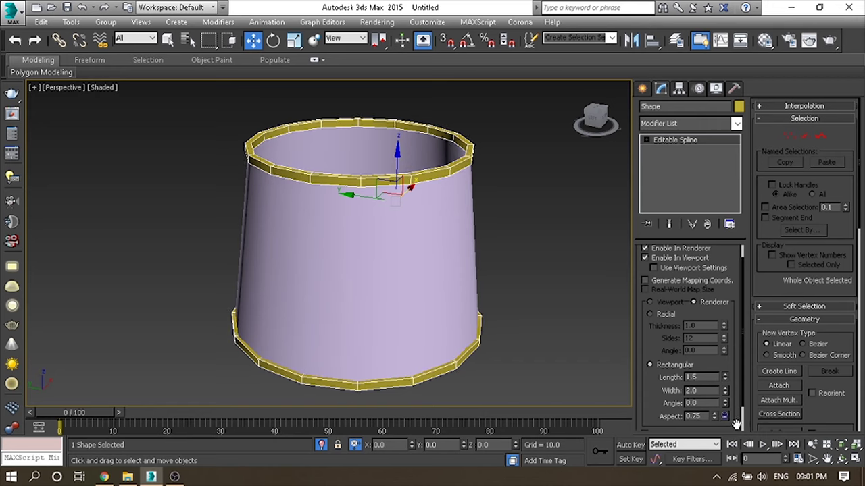
pyautogui.write('2')
pyautogui.press('Return')
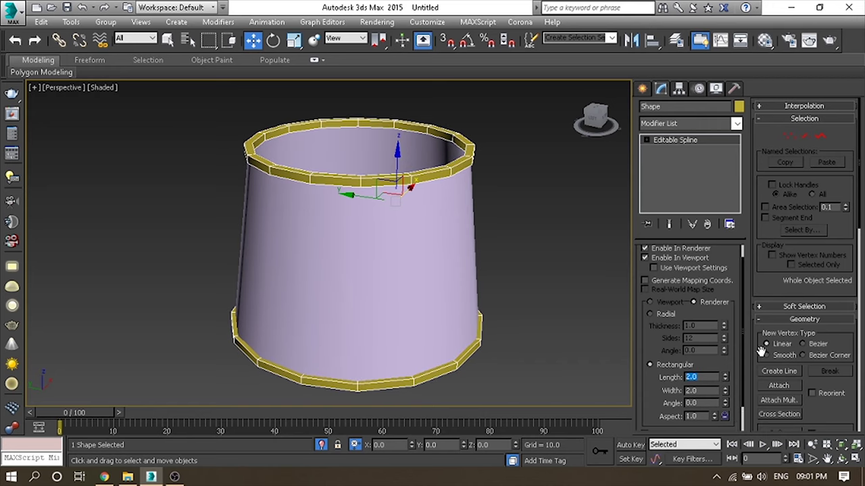
pyautogui.write('1')
pyautogui.press('Return')
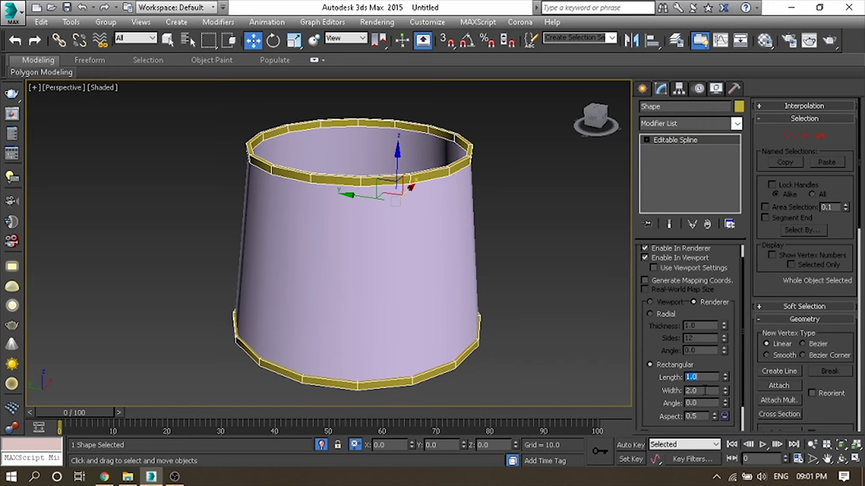
pyautogui.write('3')
pyautogui.press('Return')
# Frame the lampshade in Front view and enter Spline sub-object mode.
pyautogui.keyDown('alt'); pyautogui.moveTo(353, 370); pyautogui.dragTo(382, 318, button='middle'); pyautogui.keyUp('alt')
pyautogui.press('f')
pyautogui.press('z')
pyautogui.click(820, 136)
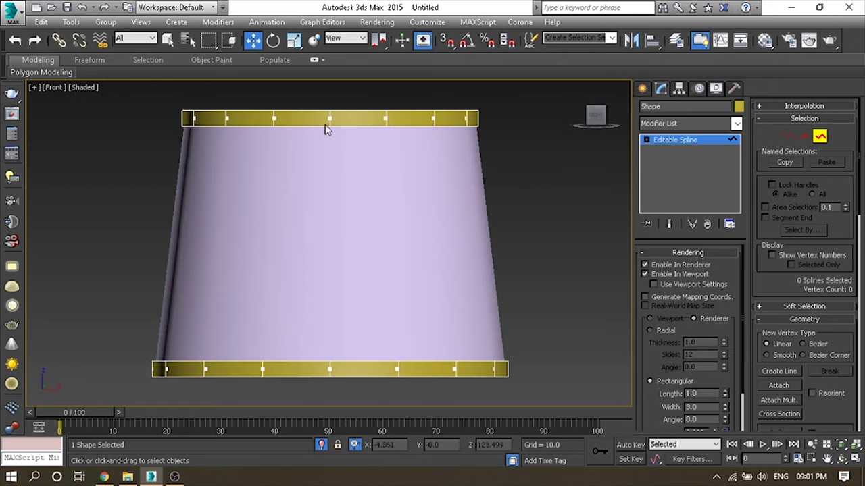
# Move the bottom rim spline up onto the shade's lower edge and inspect the top rim.
pyautogui.click(303, 370)
pyautogui.moveTo(327, 335); pyautogui.dragTo(339, 336)
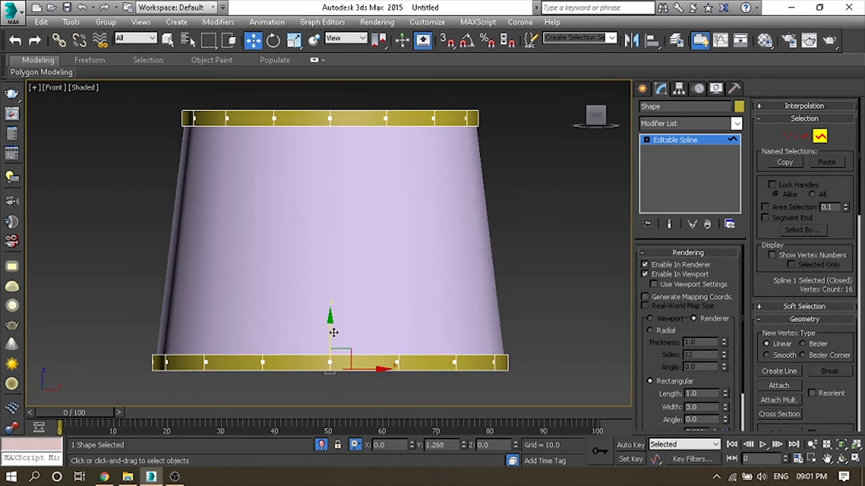
pyautogui.click(361, 119)
pyautogui.scroll(5, 364, 182)
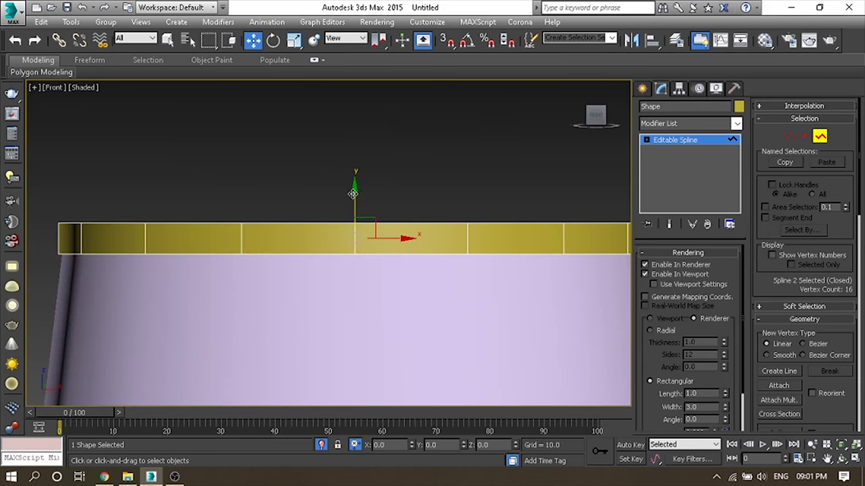
pyautogui.keyDown('alt'); pyautogui.moveTo(368, 209); pyautogui.dragTo(414, 267, button='middle'); pyautogui.keyUp('alt')
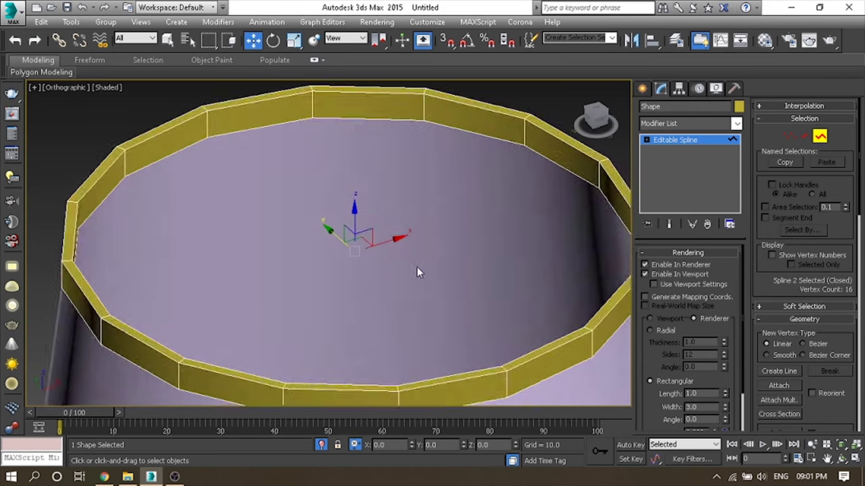
pyautogui.scroll(-3, 412, 226)
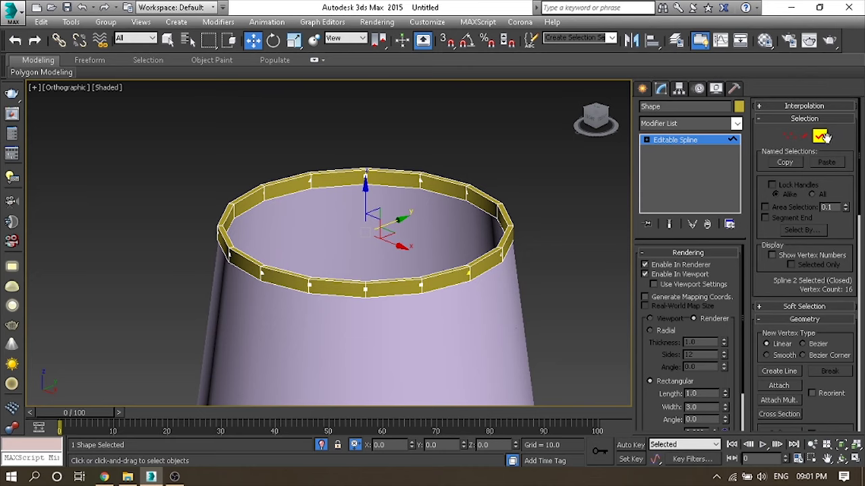
# Exit Spline sub-object mode and bring up the viewport quad menu.
pyautogui.click(828, 137)
pyautogui.keyDown('alt'); pyautogui.moveTo(466, 223); pyautogui.dragTo(467, 158, button='middle'); pyautogui.keyUp('alt')
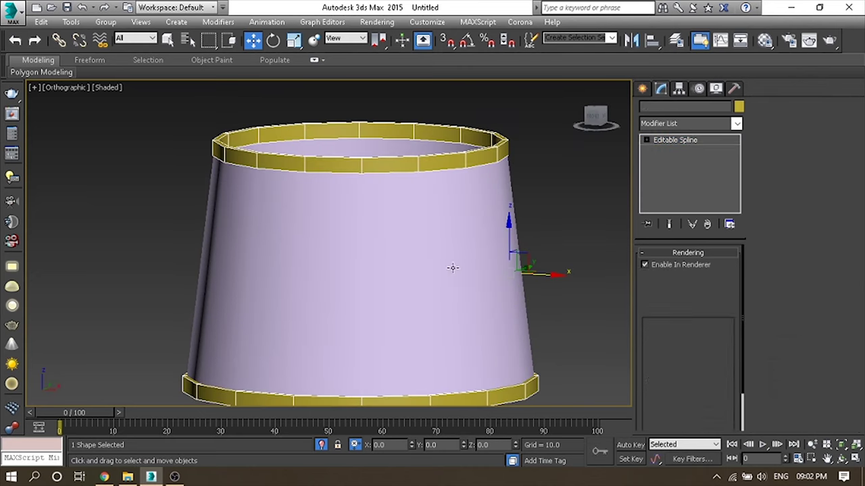
pyautogui.scroll(-2, 368, 257)
pyautogui.rightClick(401, 254)
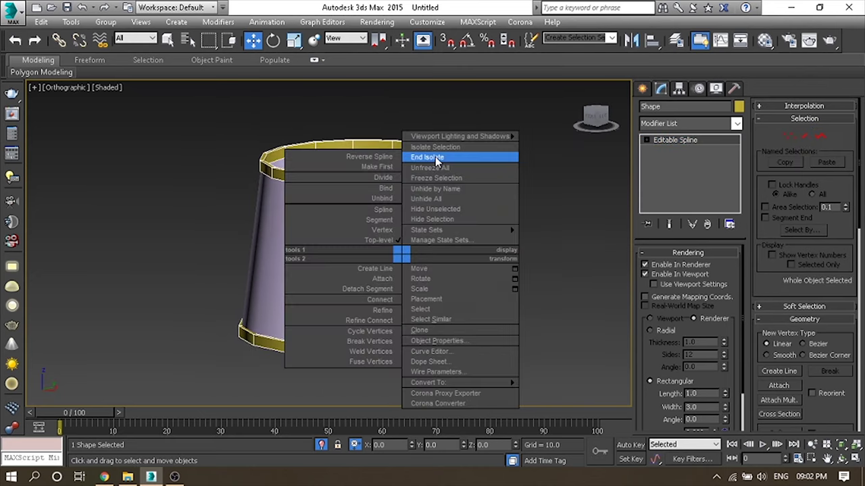
# End isolation and clear the selection so the whole lamp and reference show again.
pyautogui.click(436, 158)
pyautogui.click(174, 477)
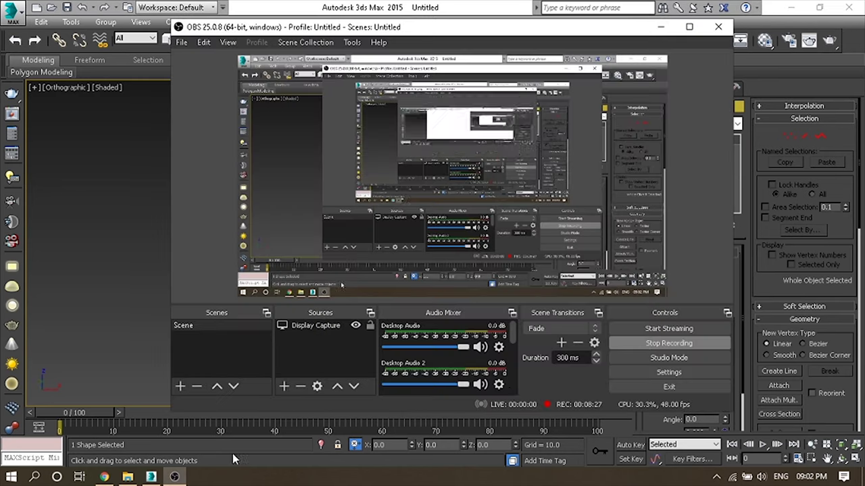
pyautogui.click(661, 27)
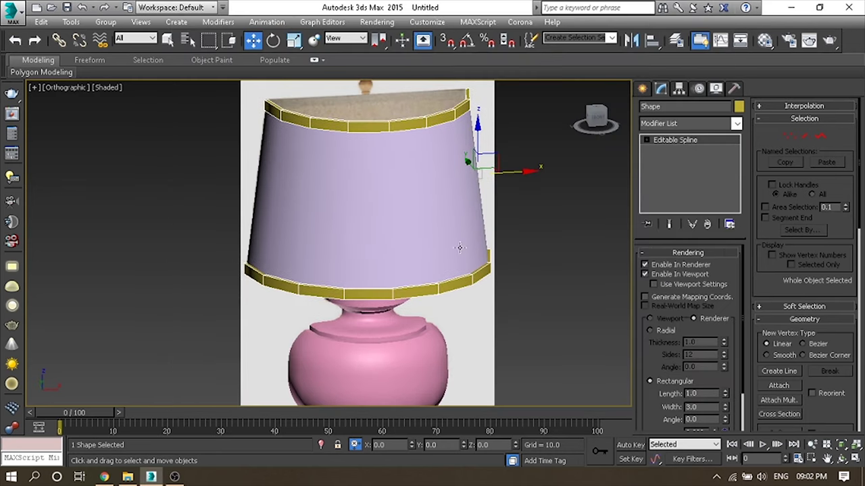
pyautogui.click(436, 237)
pyautogui.scroll(3, 392, 168)
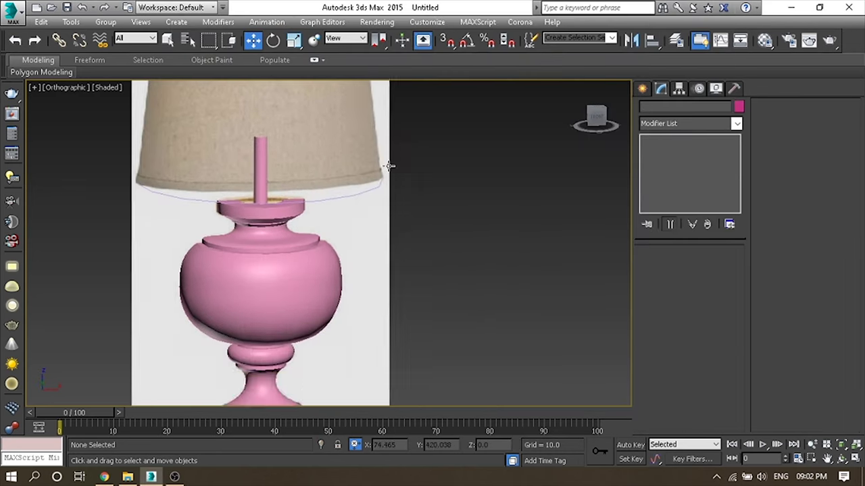
pyautogui.click(386, 224)
pyautogui.click(376, 229)
pyautogui.click(382, 240)
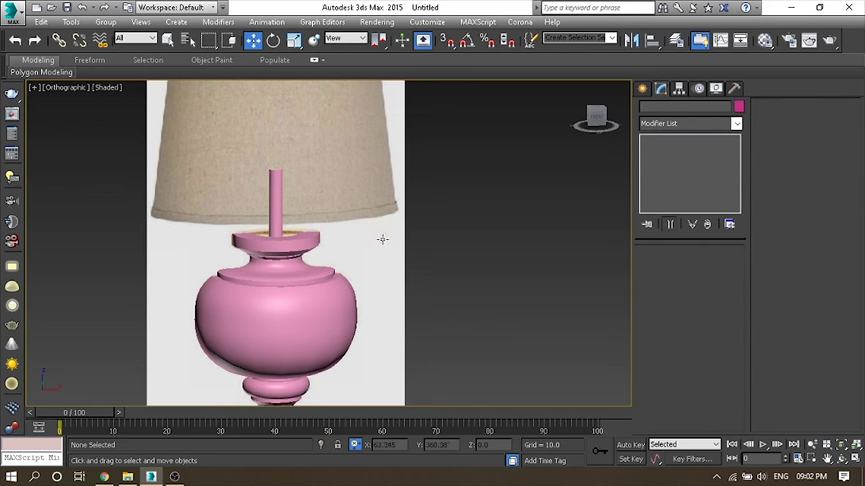
pyautogui.scroll(-3, 405, 277)
# Switch to Front view and start the Line spline tool.
pyautogui.press('f')
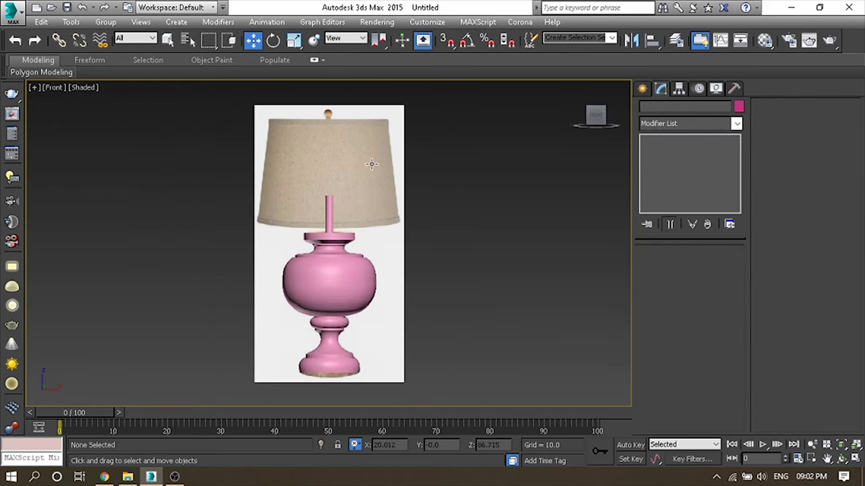
pyautogui.click(643, 89)
pyautogui.click(664, 179)
pyautogui.scroll(3, 439, 169)
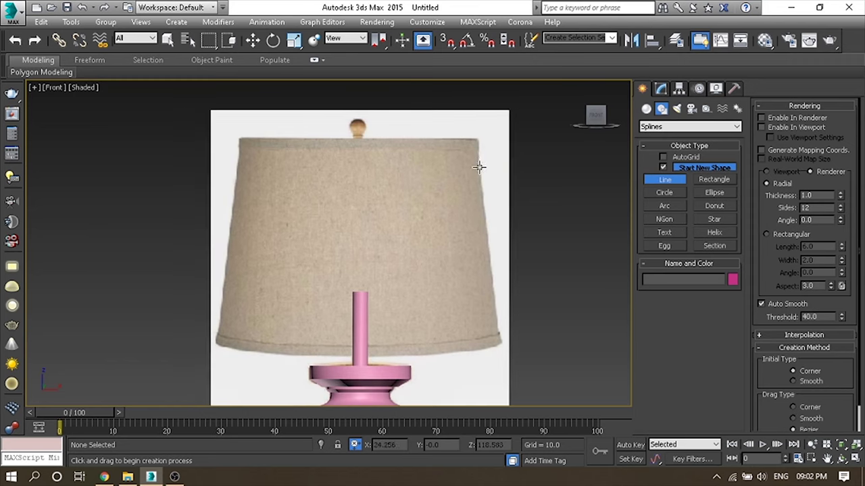
# Draw a new line along the shade's right edge and apply Lathe to it.
pyautogui.click(476, 141)
pyautogui.click(500, 342)
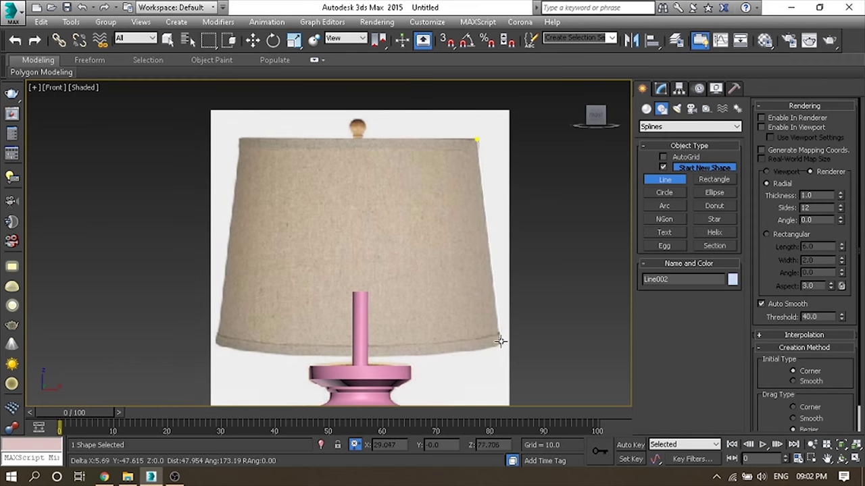
pyautogui.rightClick(571, 319)
pyautogui.rightClick(571, 320)
pyautogui.click(661, 88)
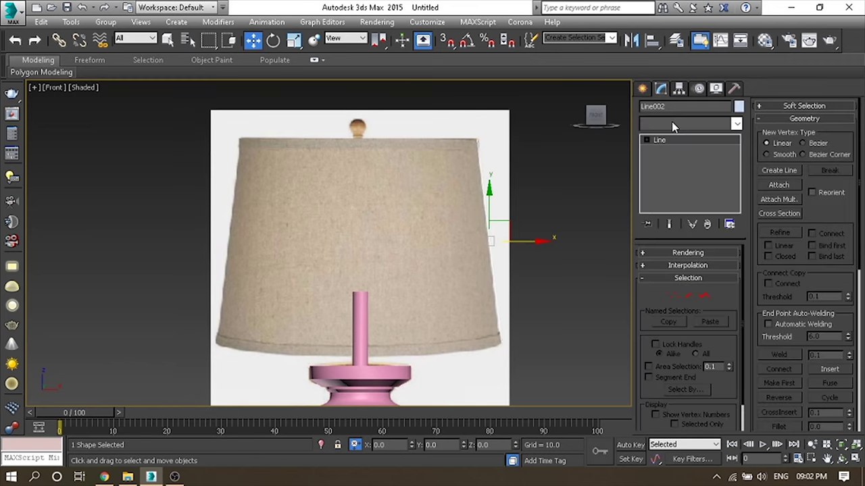
pyautogui.click(672, 122)
pyautogui.click(671, 136)
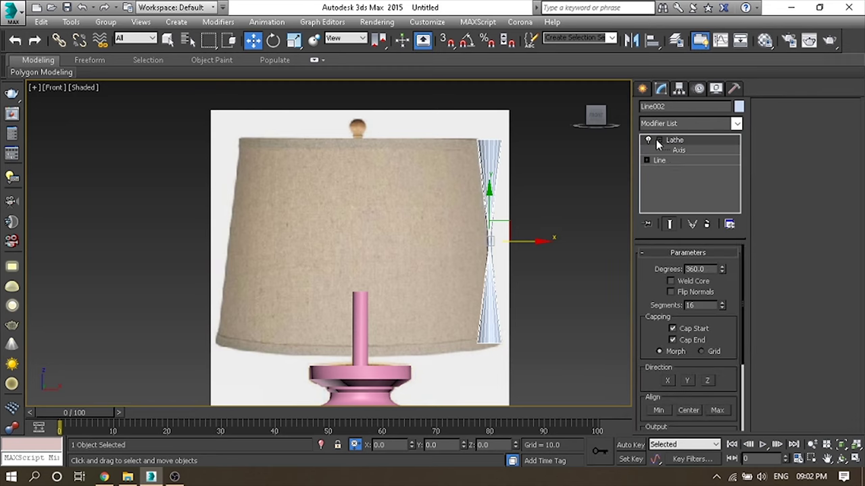
# Move the Lathe axis to the shade's centre and set 32 segments.
pyautogui.click(677, 149)
pyautogui.moveTo(518, 240); pyautogui.dragTo(393, 261)
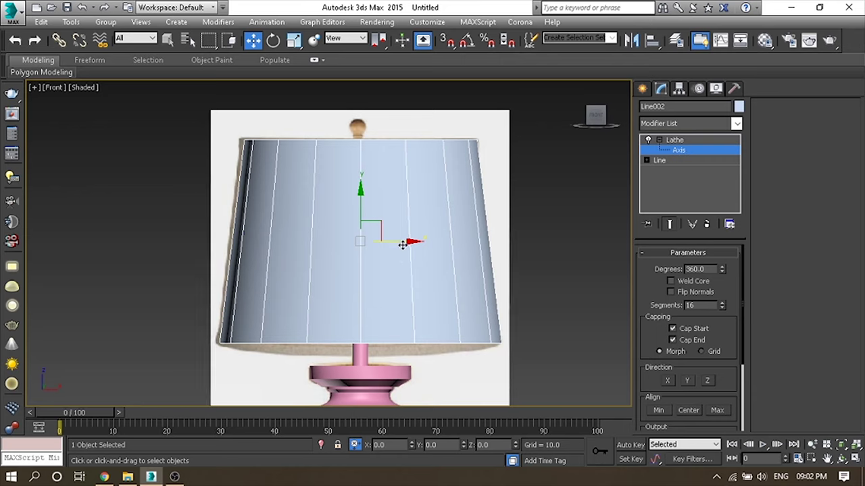
pyautogui.moveTo(406, 241); pyautogui.dragTo(409, 241)
pyautogui.click(659, 140)
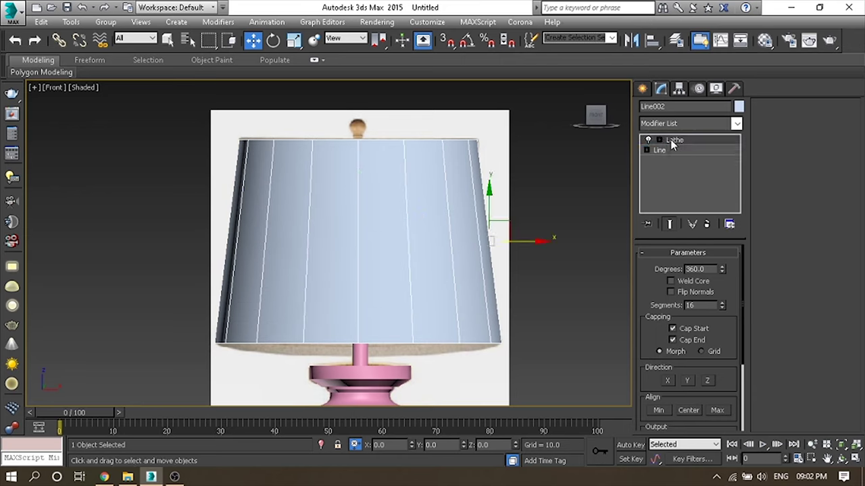
pyautogui.write('32')
pyautogui.press('Return')
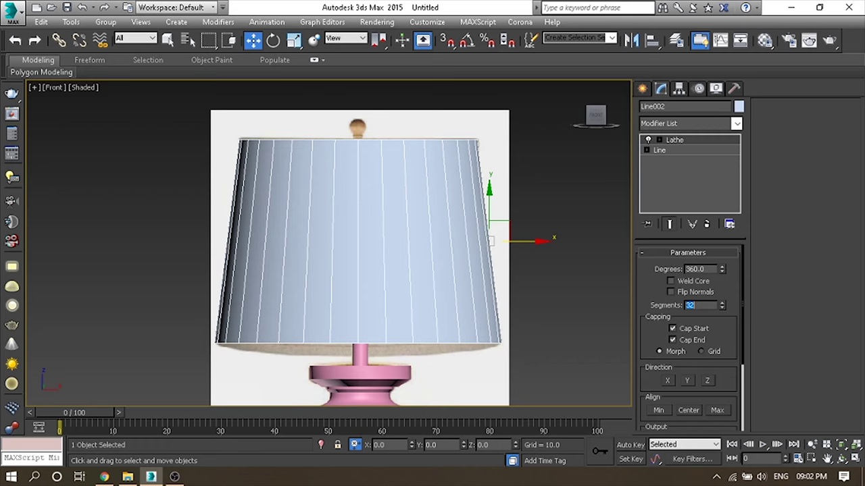
# Add an Edit Poly modifier above Lathe and select the shade's top border.
pyautogui.press('p')
pyautogui.scroll(5, 435, 201)
pyautogui.scroll(-3, 439, 223)
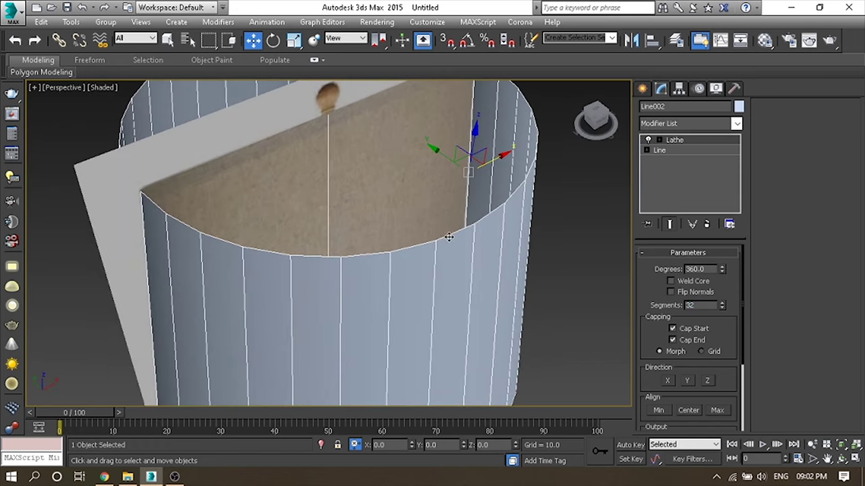
pyautogui.scroll(-4, 419, 216)
pyautogui.scroll(2, 364, 206)
pyautogui.keyDown('alt'); pyautogui.moveTo(358, 210); pyautogui.dragTo(354, 245, button='middle'); pyautogui.keyUp('alt')
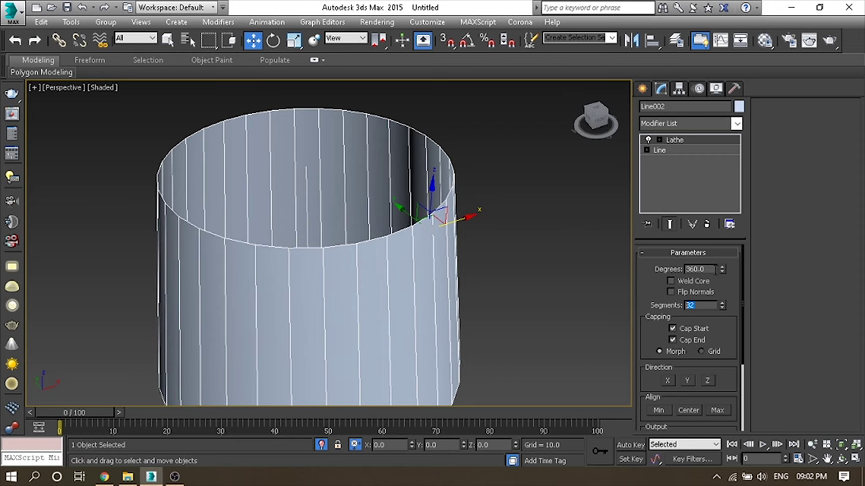
pyautogui.click(669, 122)
pyautogui.click(677, 166)
pyautogui.click(413, 238)
pyautogui.keyDown('alt'); pyautogui.moveTo(387, 300); pyautogui.dragTo(383, 323, button='middle'); pyautogui.keyUp('alt')
# Add the bottom border and create linear shape Shape001 from both borders.
pyautogui.keyDown('ctrl'); pyautogui.click(382, 326); pyautogui.keyUp('ctrl')
pyautogui.click(845, 164)
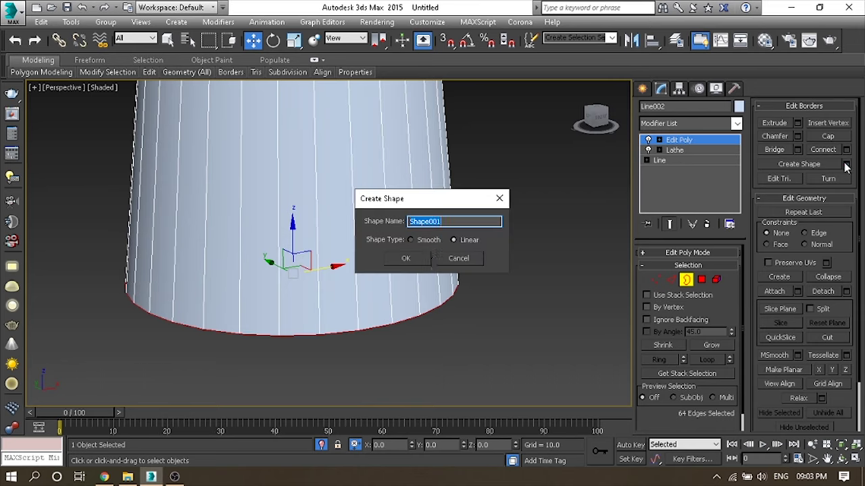
pyautogui.click(405, 258)
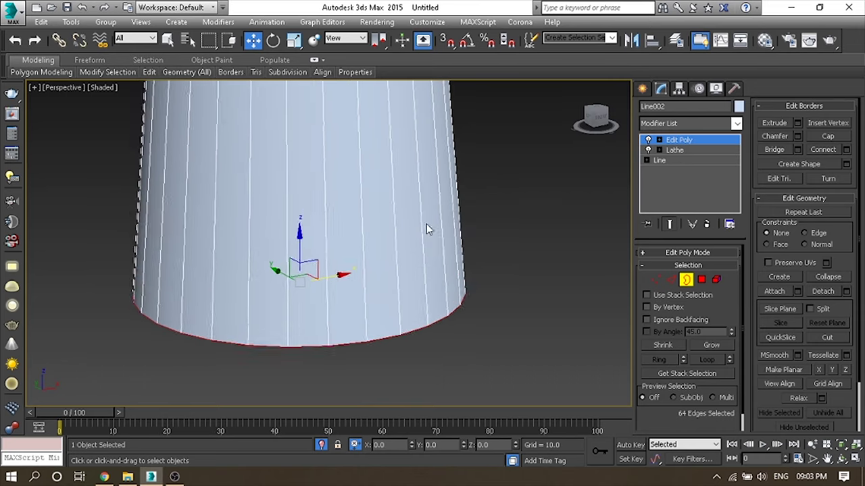
# Exit border editing, frame the shade in perspective, and show Shape001 in the viewport.
pyautogui.press('r')
pyautogui.press('t')
pyautogui.scroll(5, 328, 255)
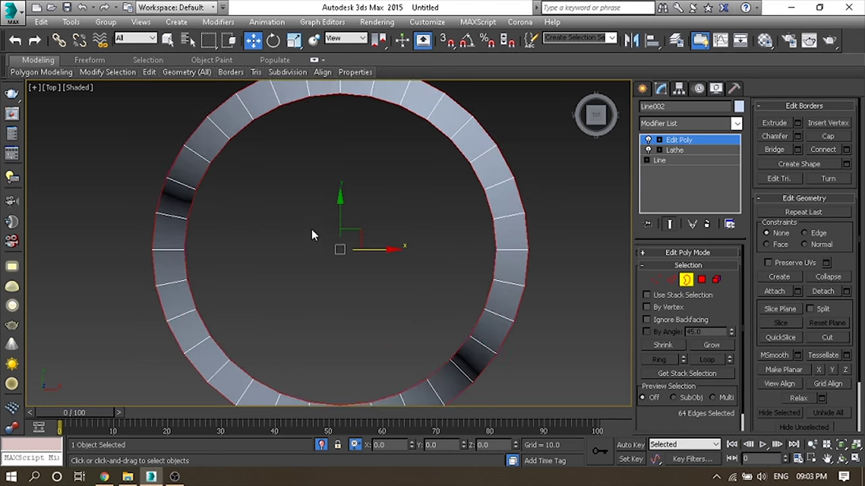
pyautogui.press('p')
pyautogui.press('w')
pyautogui.press('z')
pyautogui.click(681, 283)
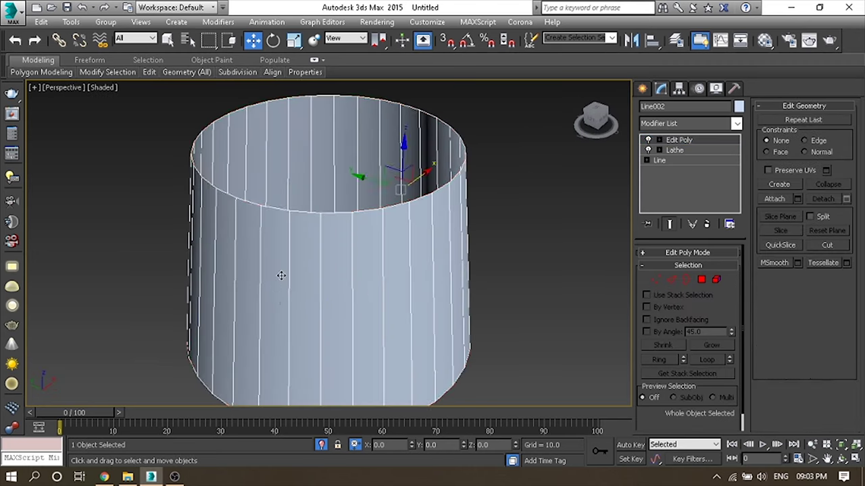
pyautogui.keyDown('alt'); pyautogui.moveTo(282, 274); pyautogui.dragTo(380, 174, button='middle'); pyautogui.keyUp('alt')
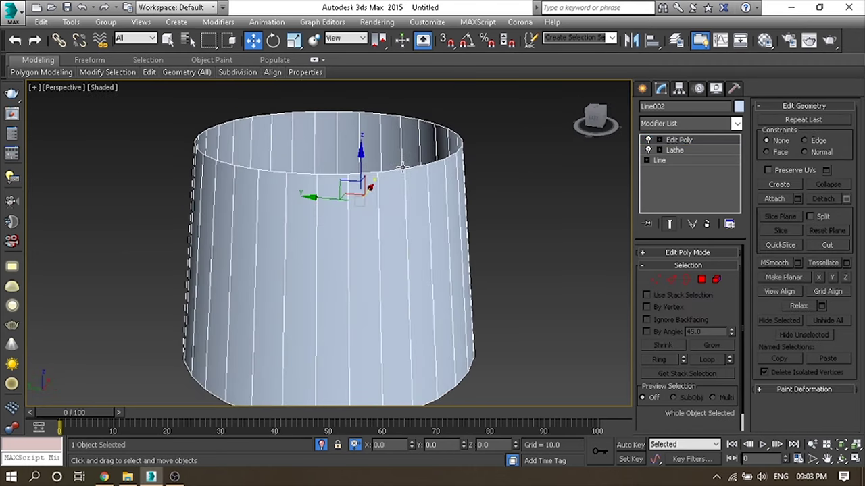
pyautogui.click(668, 274)
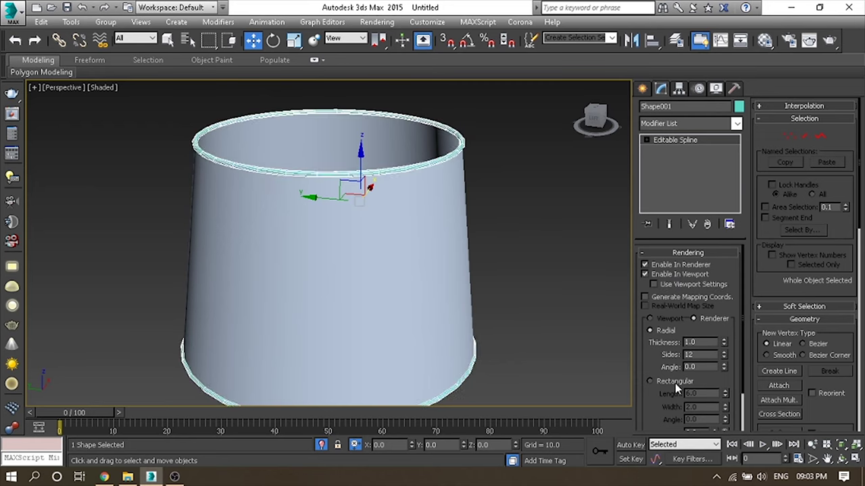
# Give the rings a rectangular section and select the top ring spline.
pyautogui.click(675, 381)
pyautogui.scroll(2, 350, 333)
pyautogui.moveTo(379, 322)
pyautogui.keyDown('alt'); pyautogui.mouseDown(button='middle')
pyautogui.moveTo(399, 286)
pyautogui.moveTo(342, 193)
pyautogui.mouseUp(button='middle'); pyautogui.keyUp('alt')
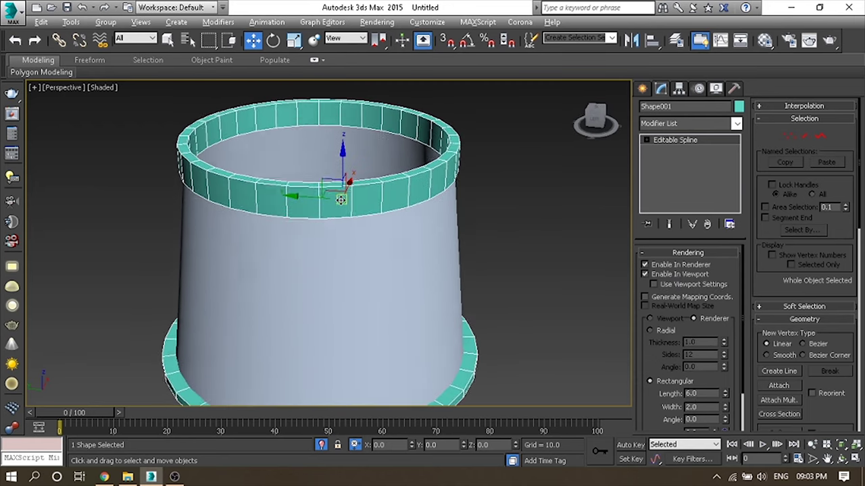
pyautogui.click(820, 137)
pyautogui.click(662, 271)
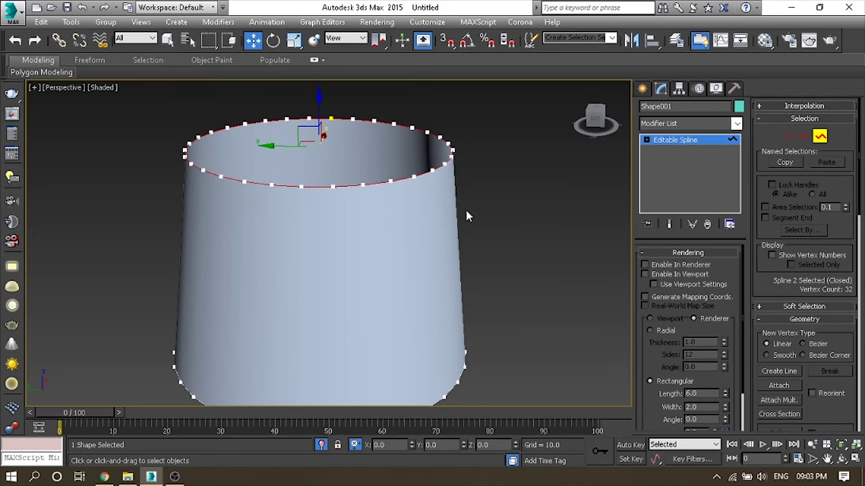
# Detach the top ring into its own shape and exit Spline mode.
pyautogui.scroll(-5, 829, 397)
pyautogui.scroll(-1, 821, 227)
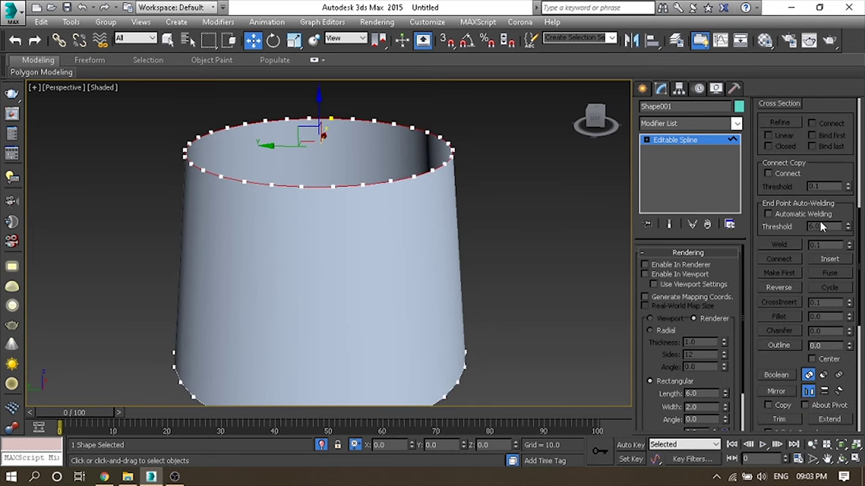
pyautogui.moveTo(785, 365); pyautogui.dragTo(806, 160)
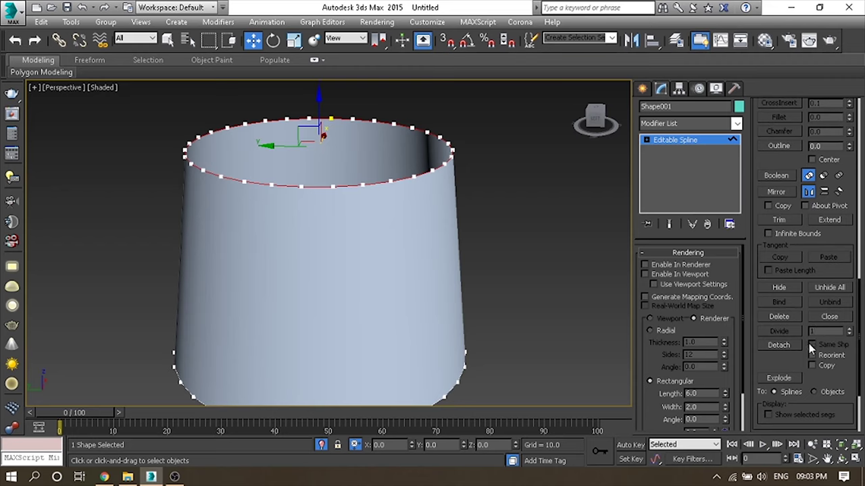
pyautogui.moveTo(794, 367); pyautogui.dragTo(794, 338)
pyautogui.click(778, 316)
pyautogui.click(477, 240)
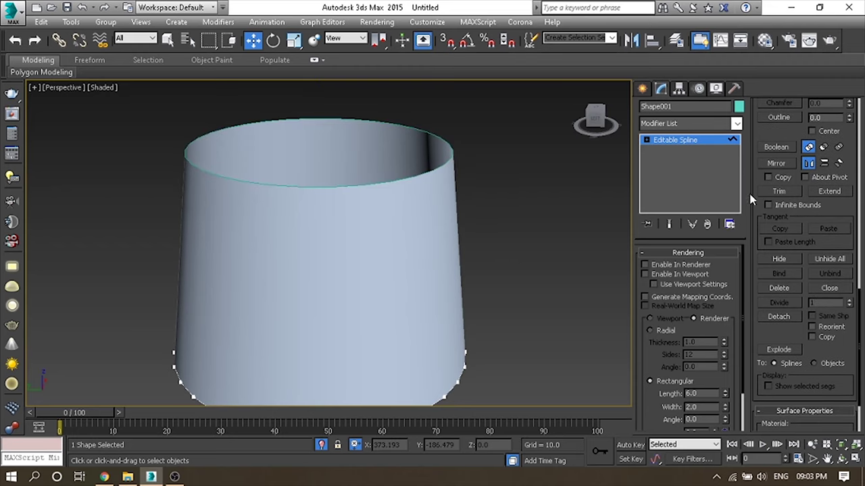
pyautogui.scroll(6, 793, 235)
pyautogui.scroll(3, 833, 420)
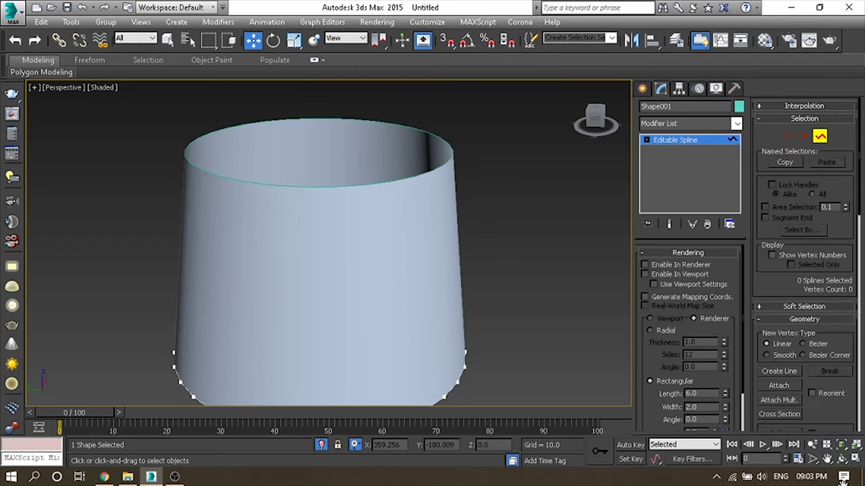
pyautogui.click(820, 137)
# Make the bottom ring renderable in viewport as a band, Length 1.0 and Width 3.0.
pyautogui.moveTo(560, 273)
pyautogui.mouseDown(button='middle')
pyautogui.moveTo(396, 328)
pyautogui.moveTo(662, 131)
pyautogui.mouseUp(button='middle')
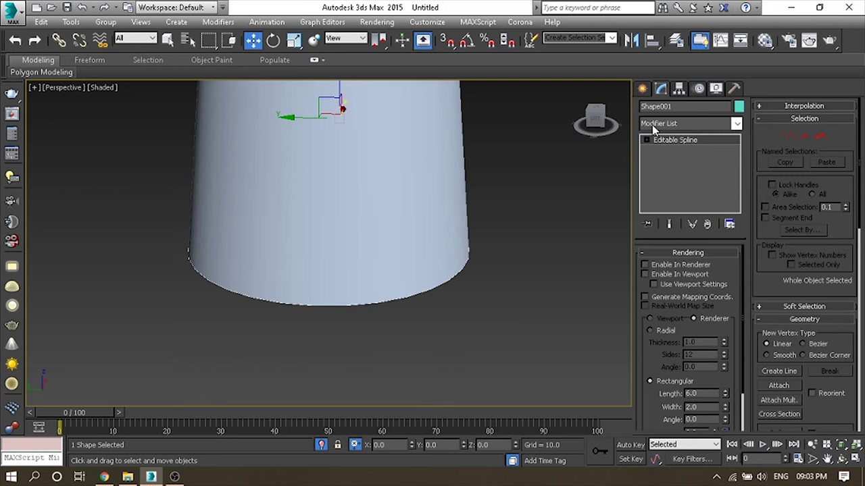
pyautogui.click(645, 265)
pyautogui.click(644, 274)
pyautogui.moveTo(725, 394); pyautogui.dragTo(732, 438)
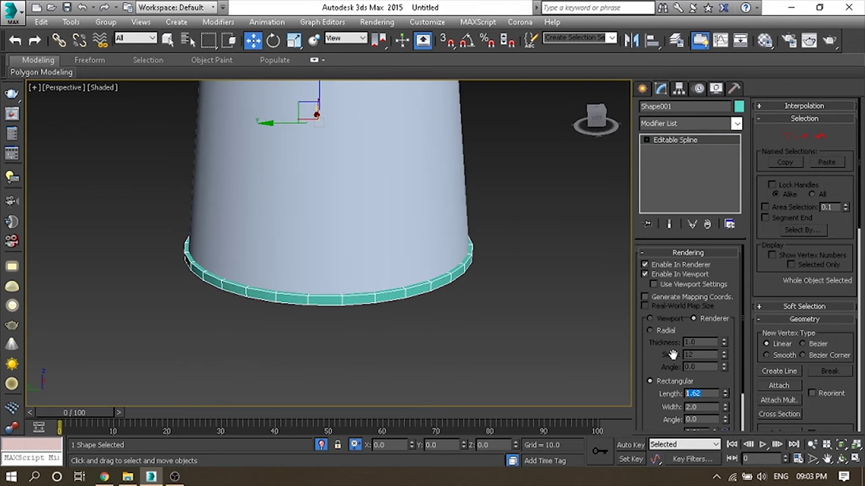
pyautogui.write('3')
pyautogui.press('Return')
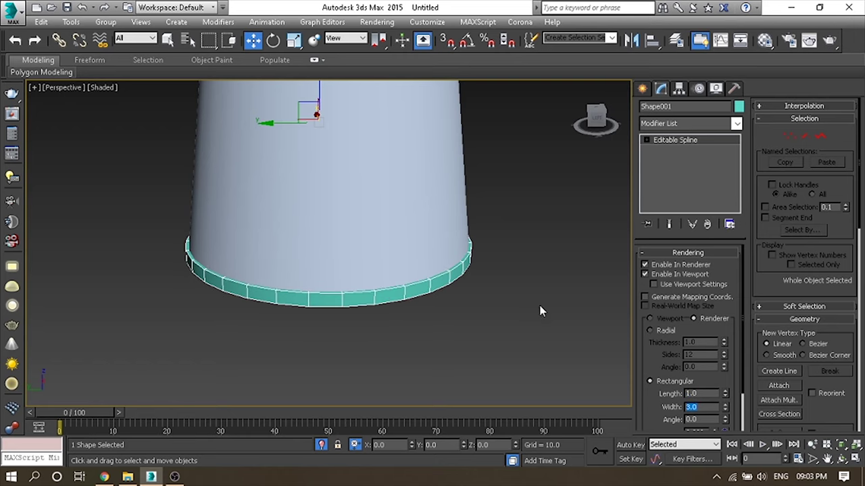
# View the band in Front view and open its Hierarchy Pivot settings.
pyautogui.press('f')
pyautogui.scroll(3, 439, 280)
pyautogui.click(677, 91)
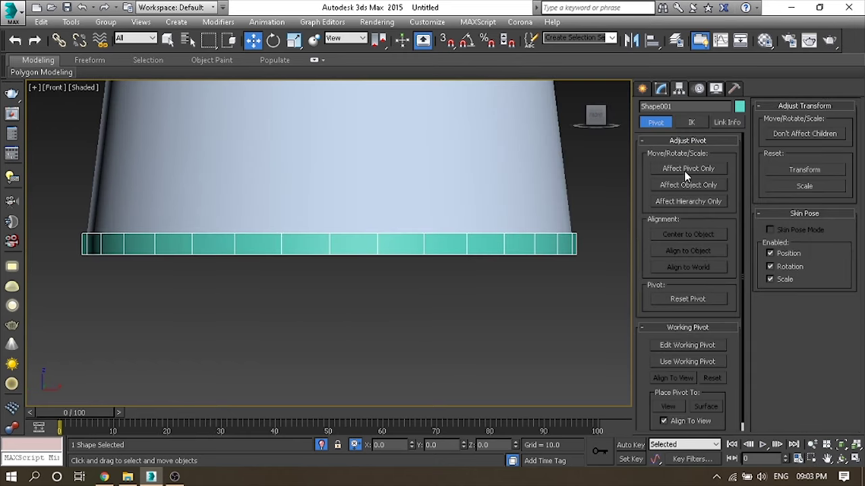
pyautogui.click(683, 170)
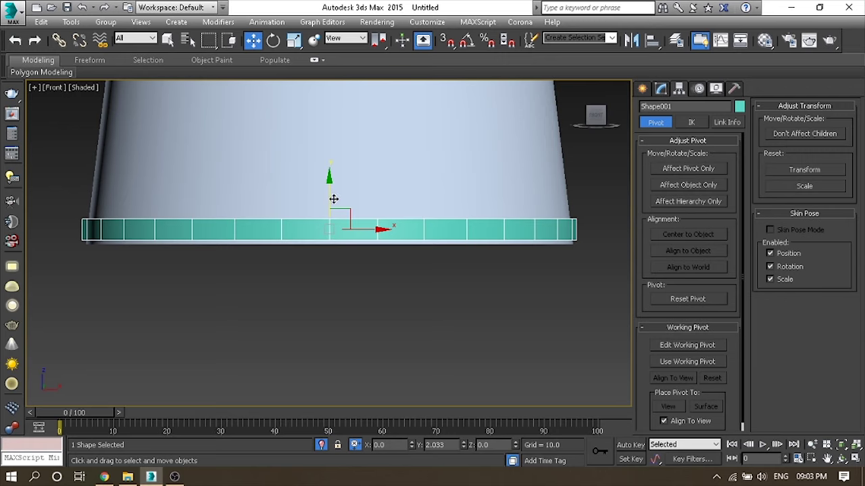
pyautogui.scroll(2, 424, 227)
pyautogui.scroll(2, 424, 228)
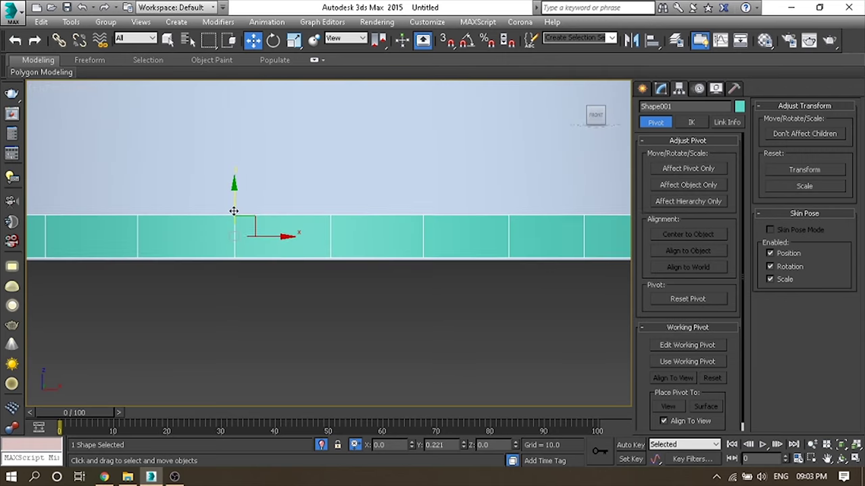
pyautogui.scroll(3, 210, 272)
pyautogui.scroll(3, 284, 239)
pyautogui.scroll(-2, 347, 249)
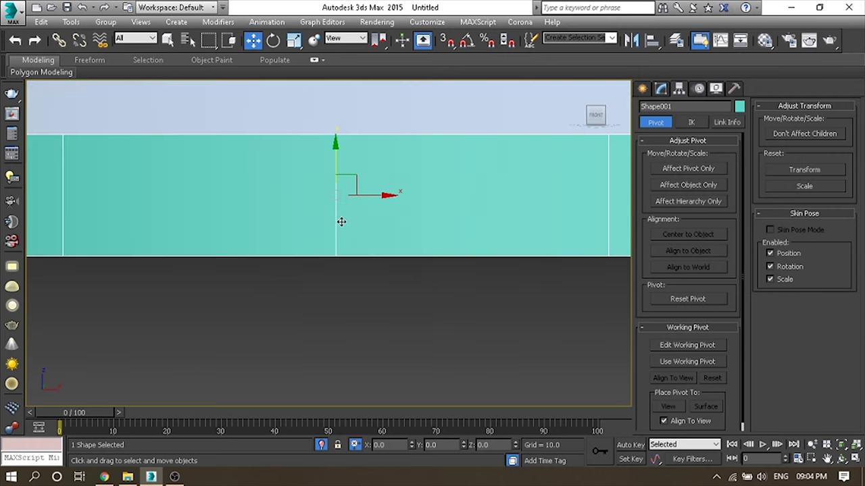
pyautogui.press('p')
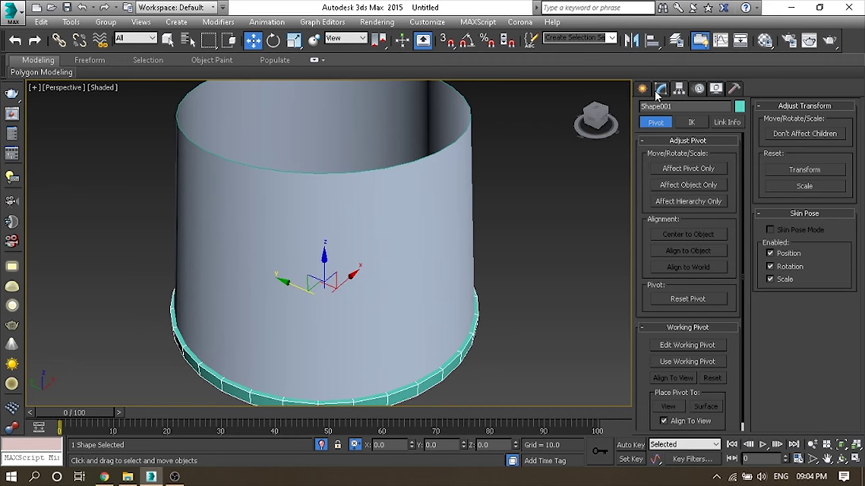
# Set the bottom band's rectangular rendering length to 0.5.
pyautogui.click(658, 91)
pyautogui.write('0.5')
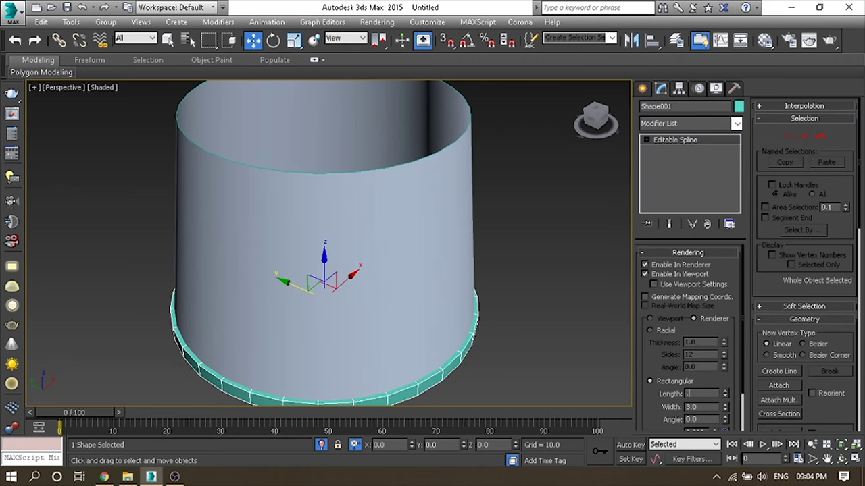
pyautogui.press('Return')
pyautogui.keyDown('alt'); pyautogui.moveTo(390, 377); pyautogui.dragTo(376, 216, button='middle'); pyautogui.keyUp('alt')
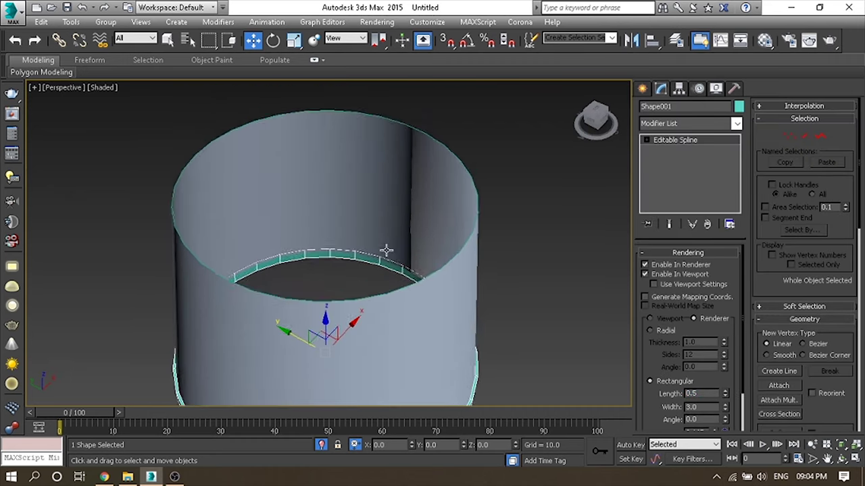
# Render the detached top rim in the viewport as a rectangle with length 3, width 0.5.
pyautogui.keyDown('shift'); pyautogui.moveTo(375, 203); pyautogui.dragTo(253, 308); pyautogui.keyUp('shift')
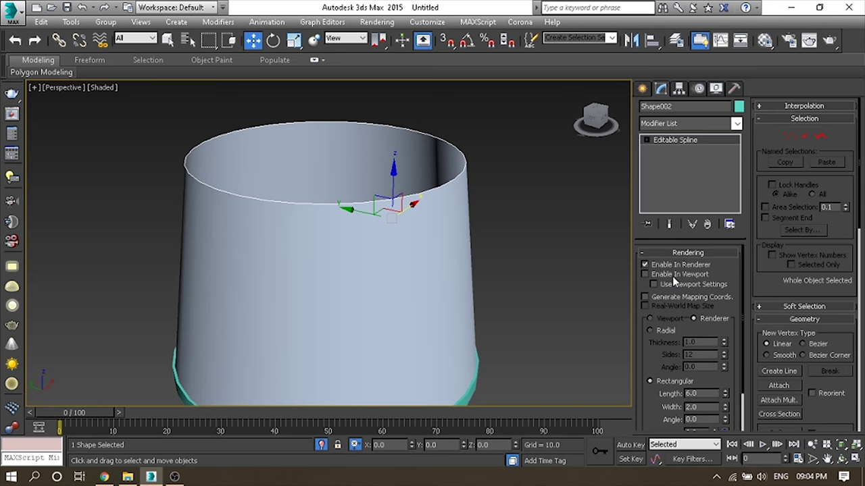
pyautogui.click(672, 276)
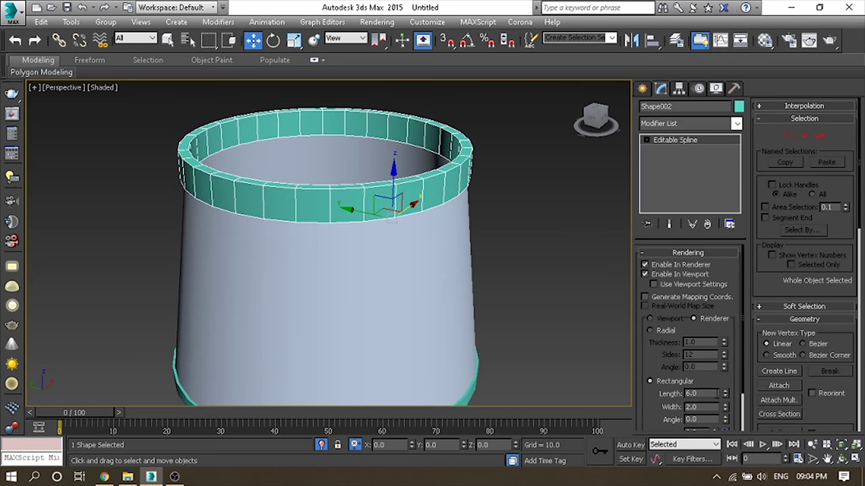
pyautogui.write('50.5')
pyautogui.press('Return')
pyautogui.keyDown('alt'); pyautogui.moveTo(321, 268); pyautogui.dragTo(423, 359, button='middle'); pyautogui.keyUp('alt')
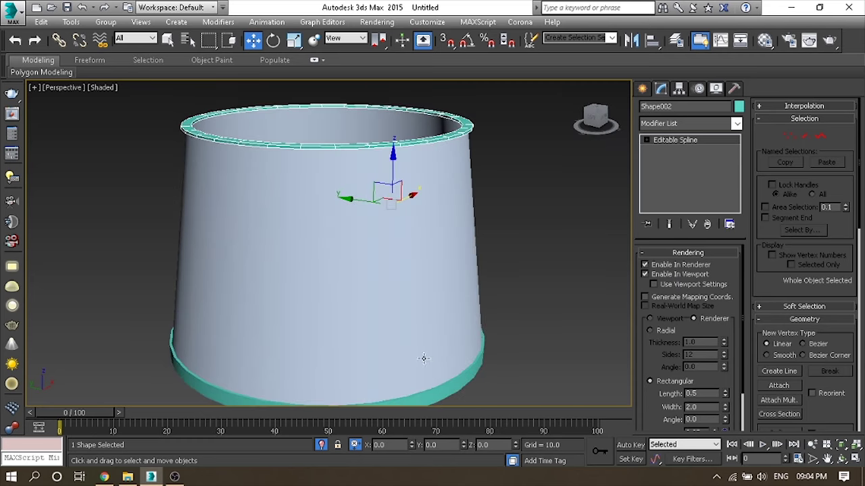
pyautogui.click(449, 396)
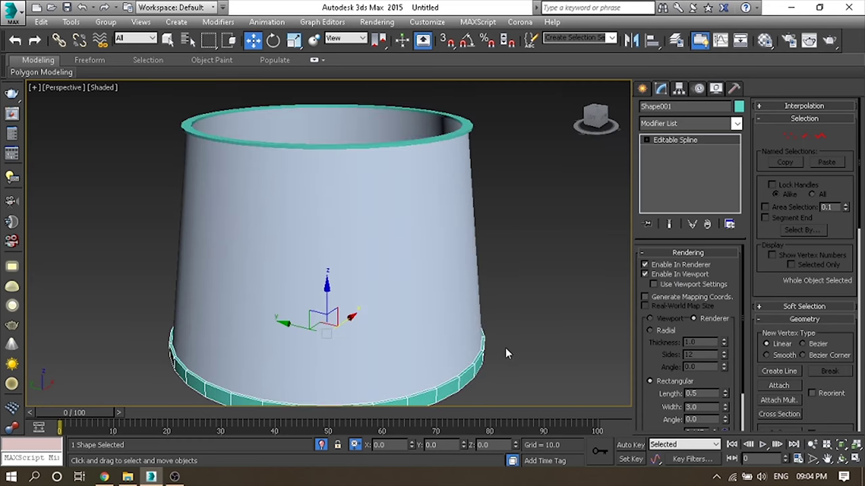
pyautogui.click(405, 143)
pyautogui.write('3')
pyautogui.press('Tab')
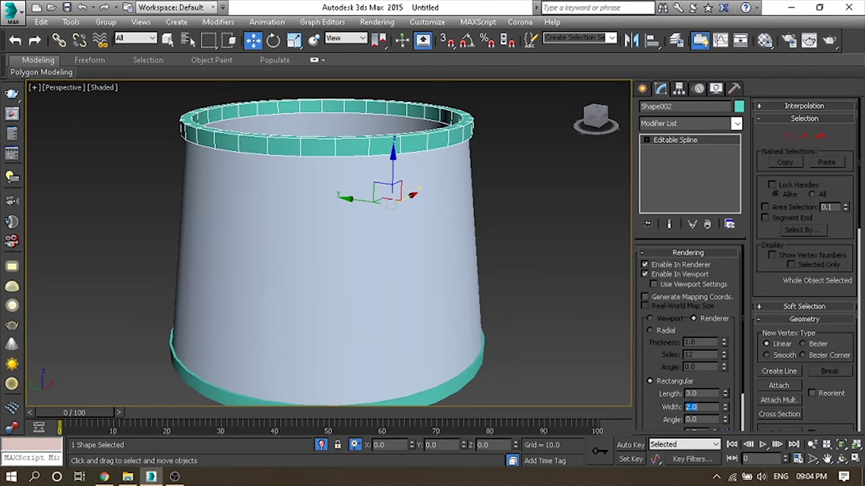
pyautogui.press('Return')
# In front view, lower the top rim's pivot slightly with Affect Pivot Only.
pyautogui.press('f')
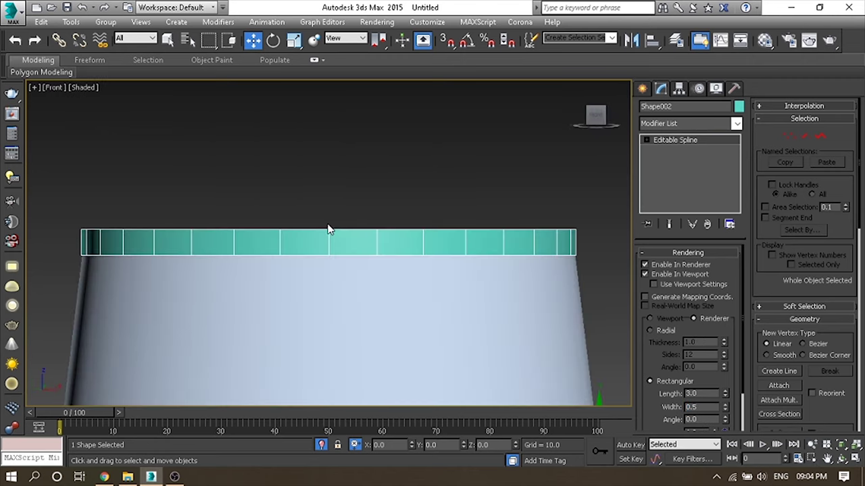
pyautogui.scroll(5, 342, 254)
pyautogui.click(679, 88)
pyautogui.click(689, 169)
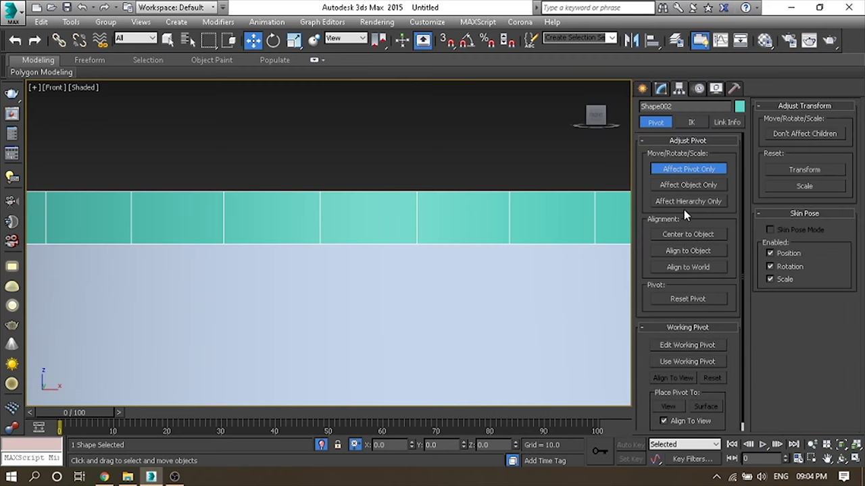
pyautogui.moveTo(322, 200)
pyautogui.mouseDown()
pyautogui.moveTo(337, 205)
pyautogui.moveTo(339, 197)
pyautogui.mouseUp()
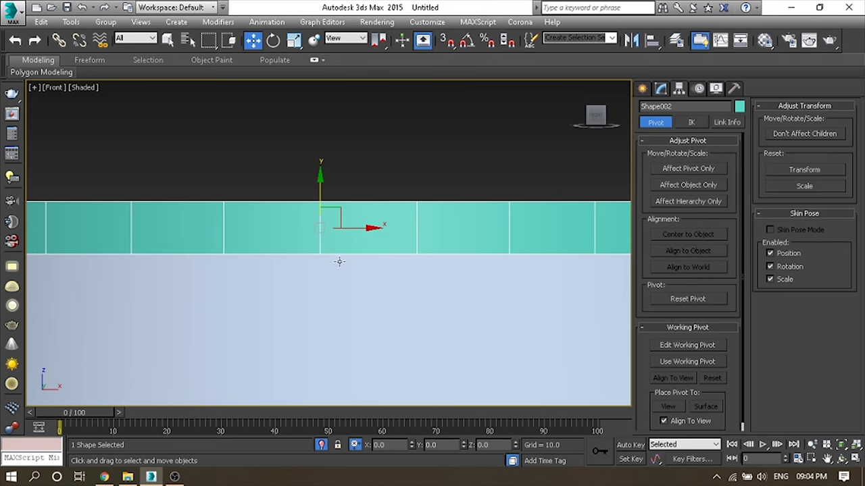
pyautogui.scroll(5, 336, 254)
# Unhide all the hidden lamp objects and delete the paper reference plane.
pyautogui.press('p')
pyautogui.click(515, 202)
pyautogui.rightClick(451, 245)
pyautogui.click(473, 220)
pyautogui.moveTo(434, 233); pyautogui.dragTo(409, 228, button='middle')
pyautogui.click(279, 314)
pyautogui.click(299, 305)
pyautogui.press('Delete')
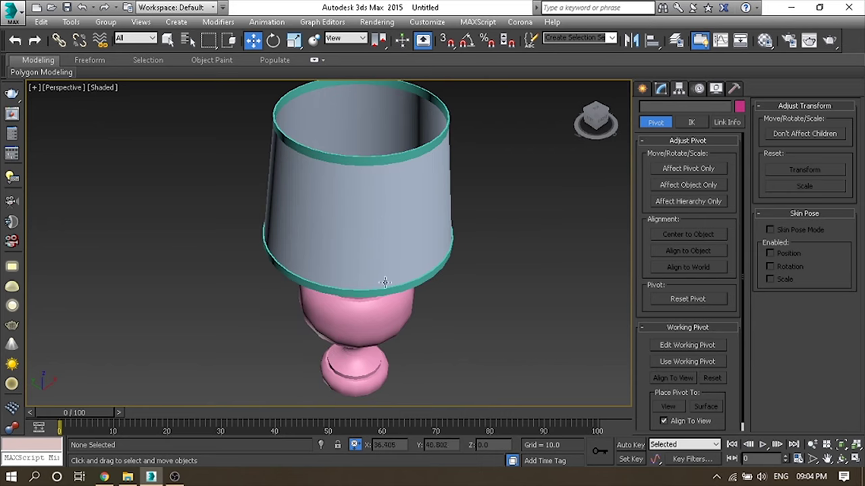
# Set the object colour of all four lamp parts to grey.
pyautogui.keyDown('alt'); pyautogui.moveTo(298, 304); pyautogui.dragTo(394, 208, button='middle'); pyautogui.keyUp('alt')
pyautogui.scroll(-5, 272, 145)
pyautogui.hotkey('ctrl', 'a')
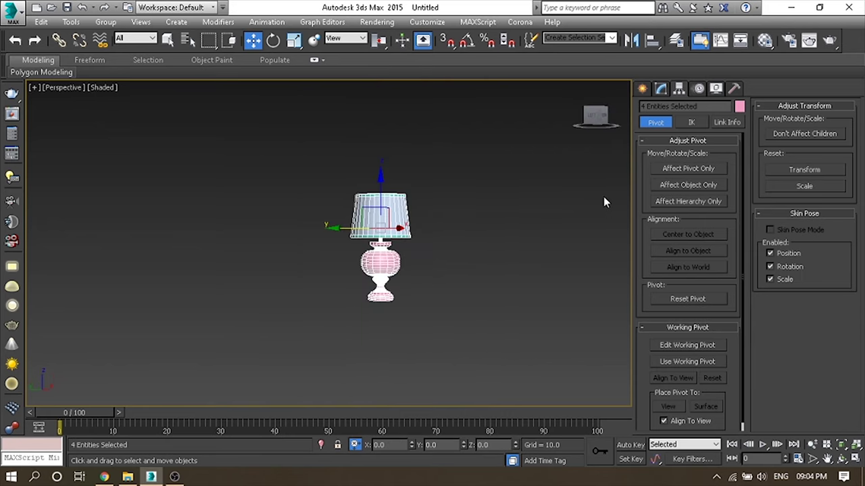
pyautogui.click(739, 106)
pyautogui.click(495, 308)
pyautogui.click(473, 257)
pyautogui.scroll(5, 432, 223)
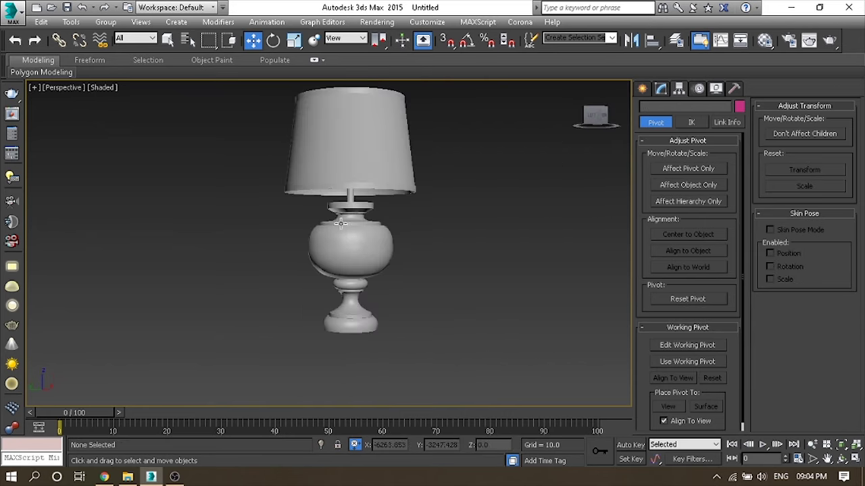
# Inspect the grey lamp in front and perspective views and select the lamp body.
pyautogui.moveTo(433, 223)
pyautogui.keyDown('alt'); pyautogui.mouseDown(button='middle')
pyautogui.moveTo(419, 221)
pyautogui.moveTo(480, 188)
pyautogui.moveTo(357, 208)
pyautogui.mouseUp(button='middle'); pyautogui.keyUp('alt')
pyautogui.press('f')
pyautogui.scroll(3, 326, 252)
pyautogui.click(342, 290)
pyautogui.press('p')
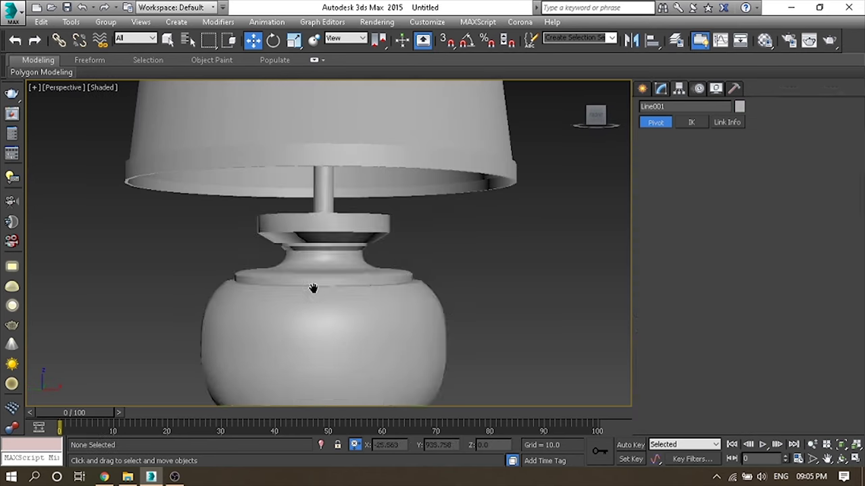
pyautogui.scroll(3, 423, 234)
pyautogui.moveTo(423, 233)
pyautogui.keyDown('alt'); pyautogui.mouseDown(button='middle')
pyautogui.moveTo(359, 158)
pyautogui.moveTo(418, 200)
pyautogui.mouseUp(button='middle'); pyautogui.keyUp('alt')
pyautogui.scroll(4, 315, 315)
pyautogui.scroll(2, 314, 314)
pyautogui.keyDown('alt'); pyautogui.moveTo(273, 351); pyautogui.dragTo(298, 366, button='middle'); pyautogui.keyUp('alt')
pyautogui.click(660, 90)
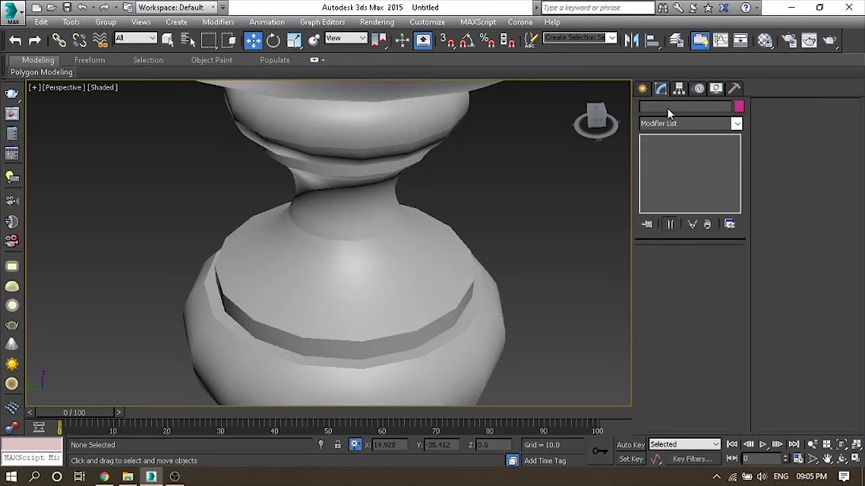
pyautogui.click(260, 267)
# Apply a TurboSmooth modifier to the lathed lamp body.
pyautogui.click(671, 123)
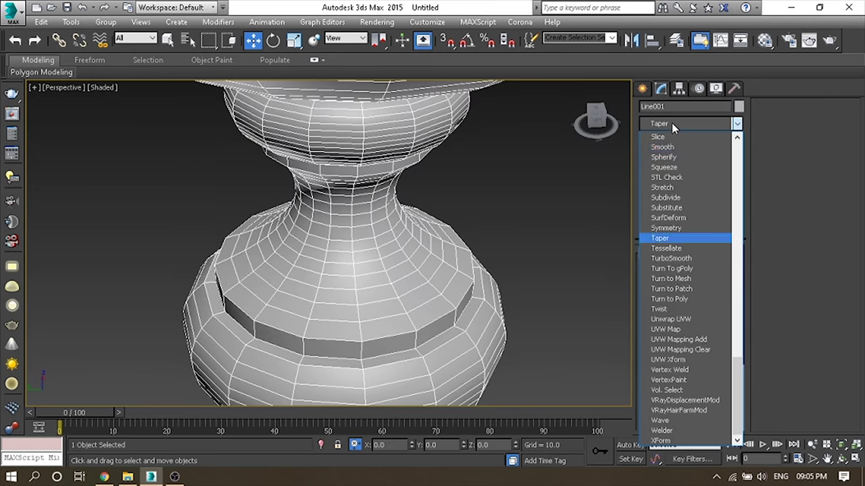
pyautogui.click(672, 258)
pyautogui.click(471, 252)
pyautogui.scroll(-3, 439, 277)
pyautogui.moveTo(415, 304)
pyautogui.mouseDown(button='middle')
pyautogui.moveTo(357, 285)
pyautogui.moveTo(373, 346)
pyautogui.mouseUp(button='middle')
pyautogui.scroll(3, 365, 304)
pyautogui.scroll(-4, 378, 297)
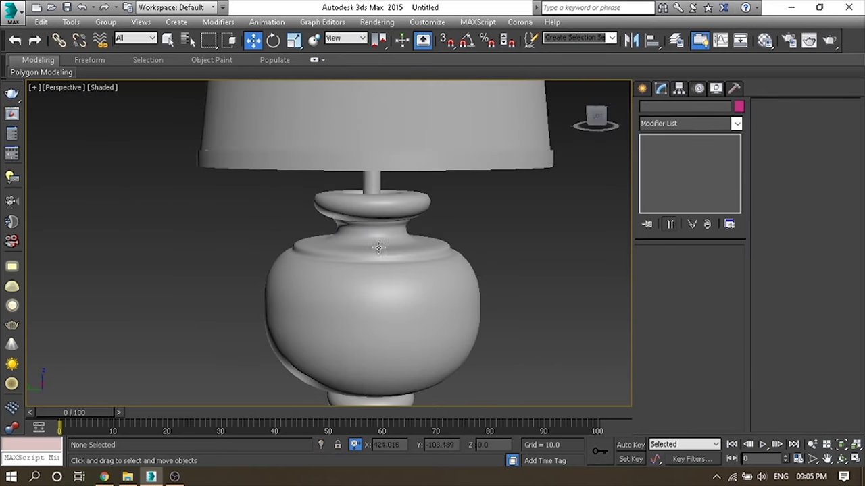
pyautogui.click(373, 347)
# Insert Edit Poly above Lathe and connect the collar band's vertical edges.
pyautogui.click(676, 150)
pyautogui.click(676, 124)
pyautogui.click(669, 147)
pyautogui.moveTo(551, 268); pyautogui.dragTo(545, 228, button='middle')
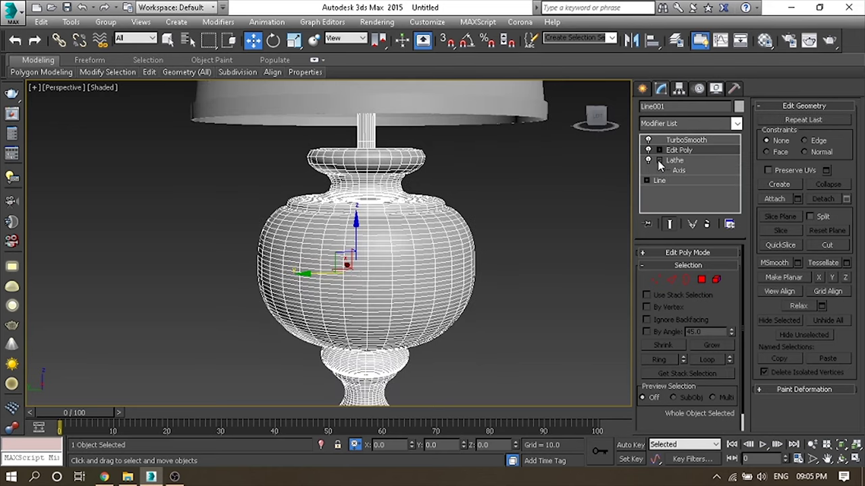
pyautogui.click(675, 150)
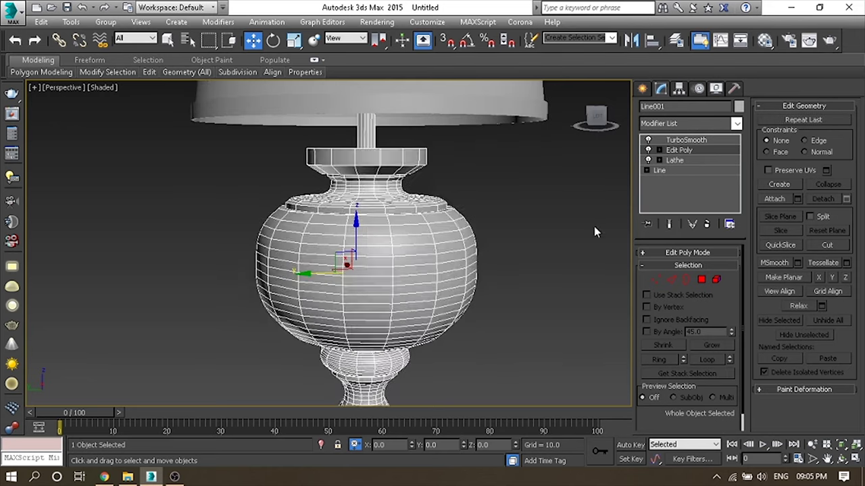
pyautogui.scroll(4, 593, 226)
pyautogui.scroll(2, 594, 226)
pyautogui.click(671, 279)
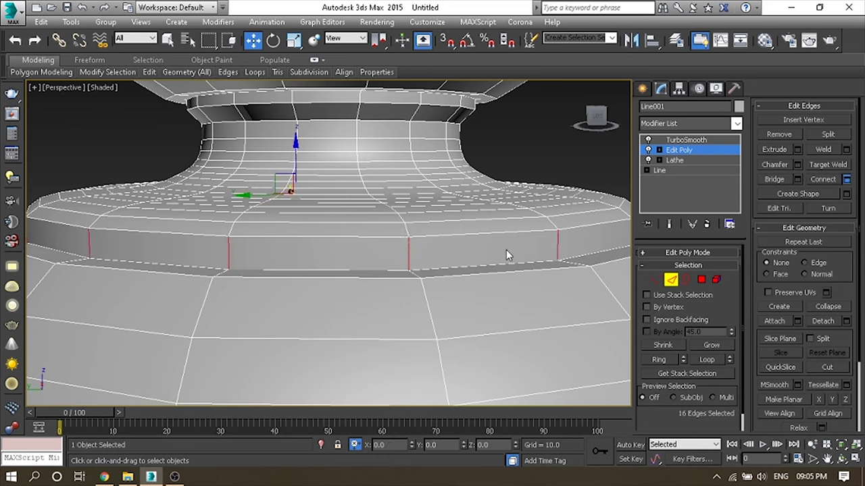
pyautogui.hotkey('ctrl', 'shift', 'e')
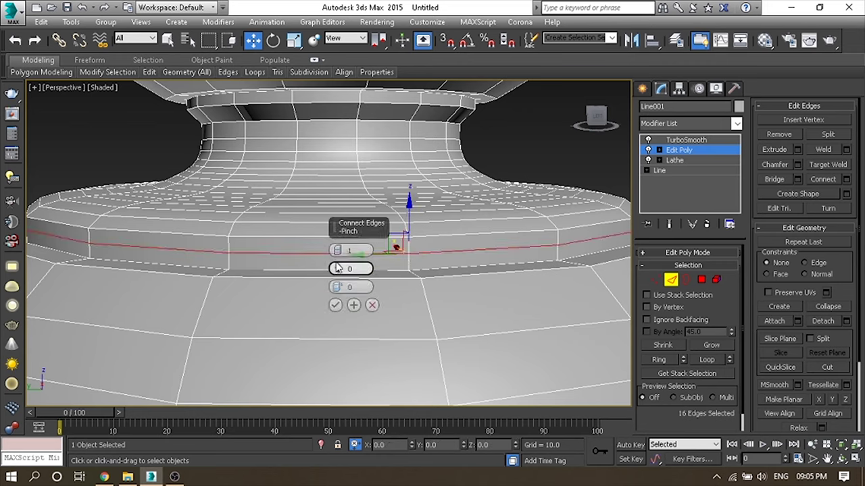
# Add two pinched supporting loops (Segments 2, Pinch 85) on the collar and next rim band.
pyautogui.moveTo(337, 253); pyautogui.dragTo(402, 56)
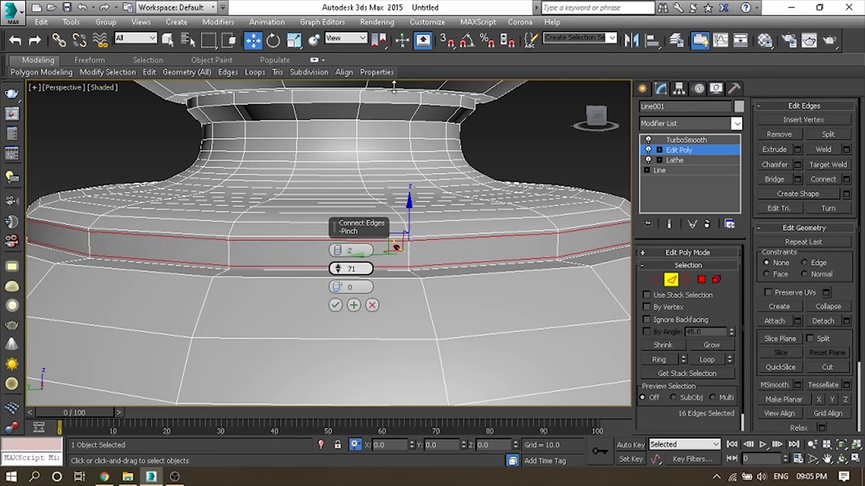
pyautogui.click(335, 305)
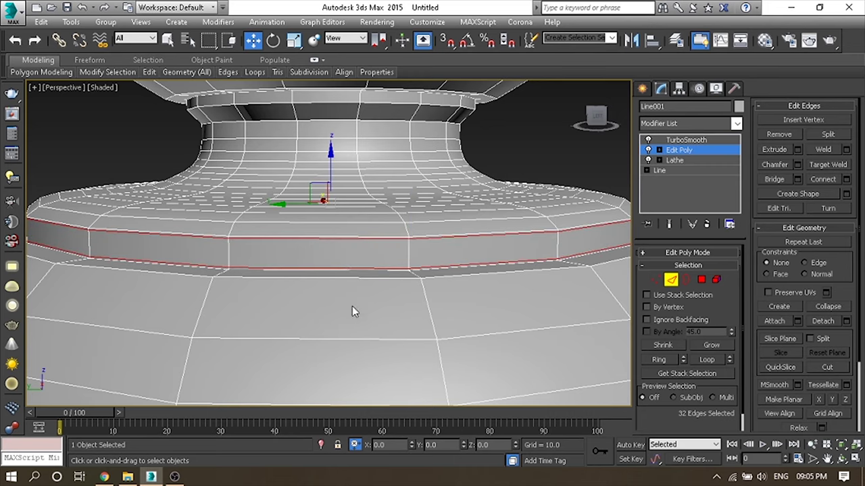
pyautogui.keyDown('alt'); pyautogui.moveTo(338, 304); pyautogui.dragTo(450, 293, button='middle'); pyautogui.keyUp('alt')
pyautogui.click(448, 292)
pyautogui.hotkey('alt', 'r')
pyautogui.click(846, 180)
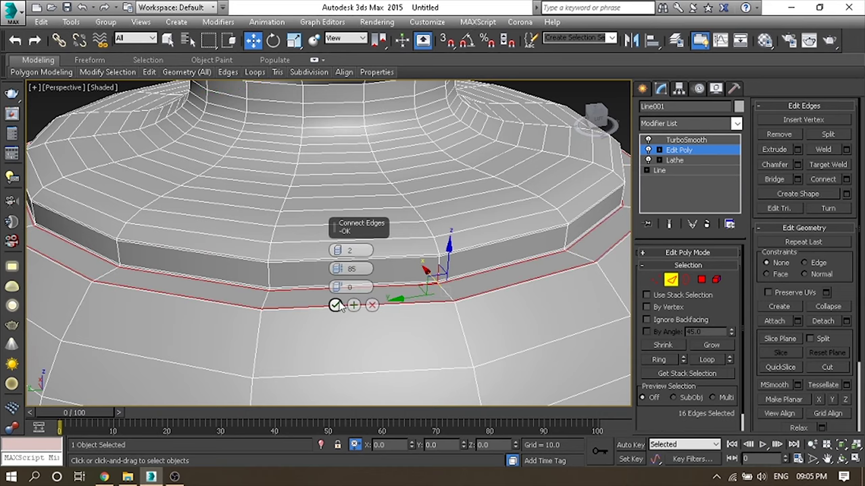
pyautogui.click(335, 305)
# Add the same two pinched supporting loops on the neck ring and pedestal knob ring.
pyautogui.scroll(-5, 356, 271)
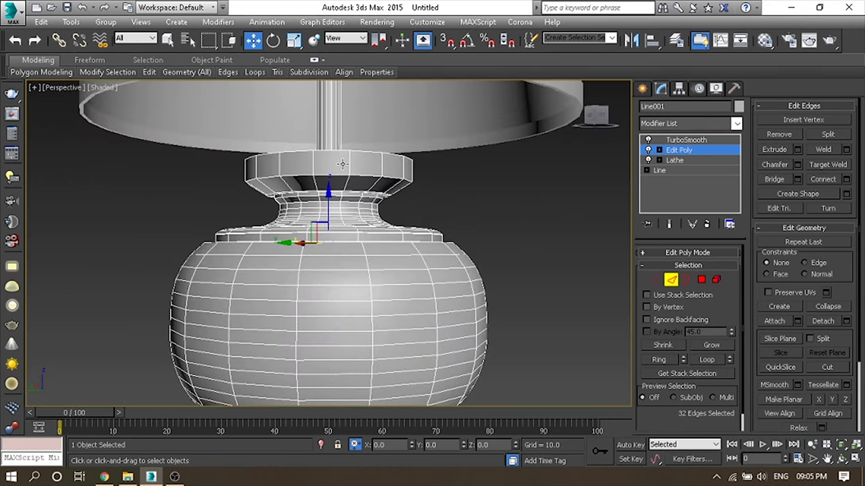
pyautogui.keyDown('alt'); pyautogui.moveTo(352, 167); pyautogui.dragTo(355, 188, button='middle'); pyautogui.keyUp('alt')
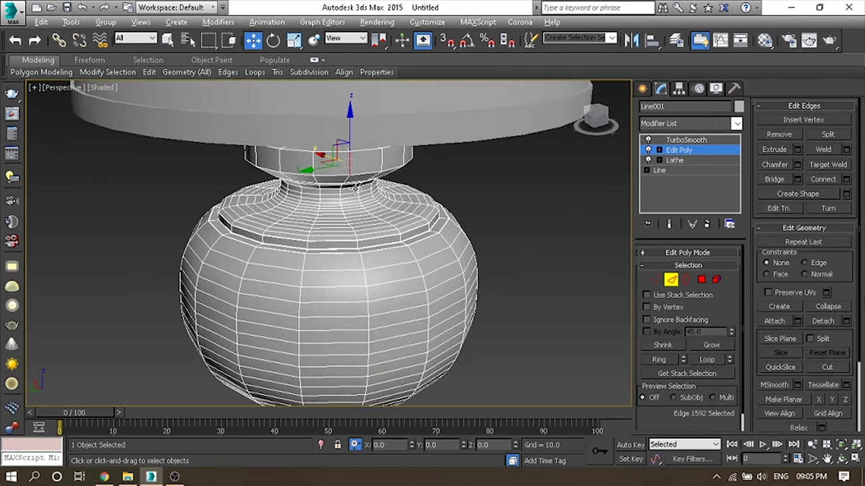
pyautogui.click(846, 179)
pyautogui.click(335, 305)
pyautogui.moveTo(354, 257); pyautogui.dragTo(356, 235, button='middle')
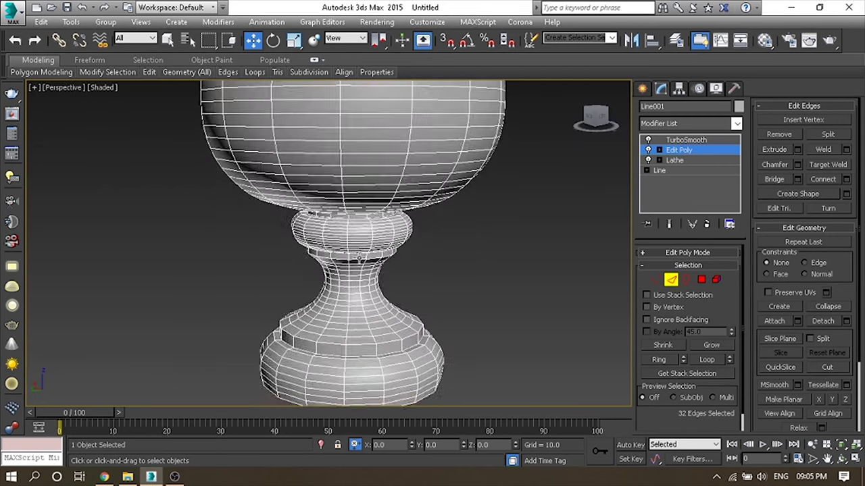
pyautogui.scroll(3, 357, 236)
pyautogui.scroll(3, 348, 165)
pyautogui.keyDown('alt'); pyautogui.moveTo(348, 165); pyautogui.dragTo(364, 248, button='middle'); pyautogui.keyUp('alt')
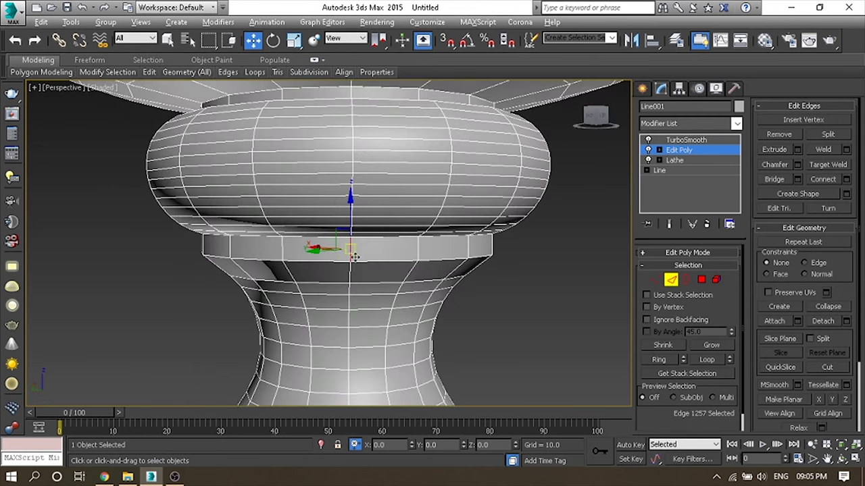
pyautogui.click(848, 179)
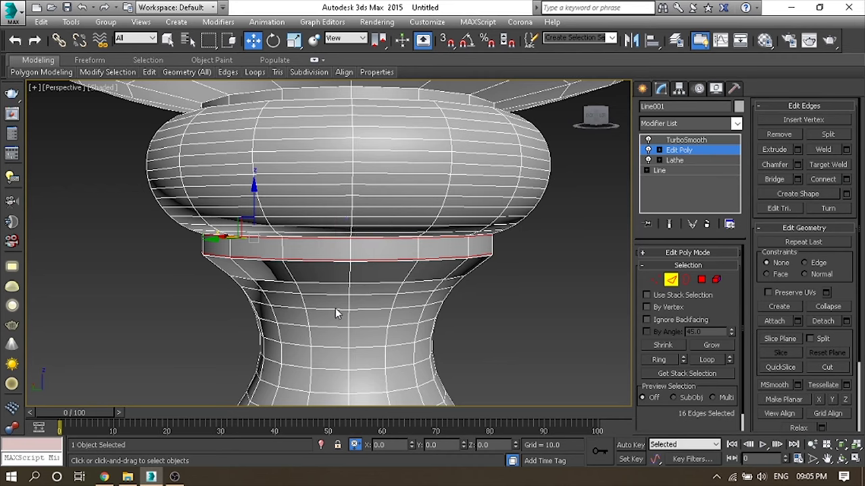
pyautogui.click(335, 306)
# Add two pinched supporting loops on the body's remaining rim bands.
pyautogui.scroll(4, 336, 277)
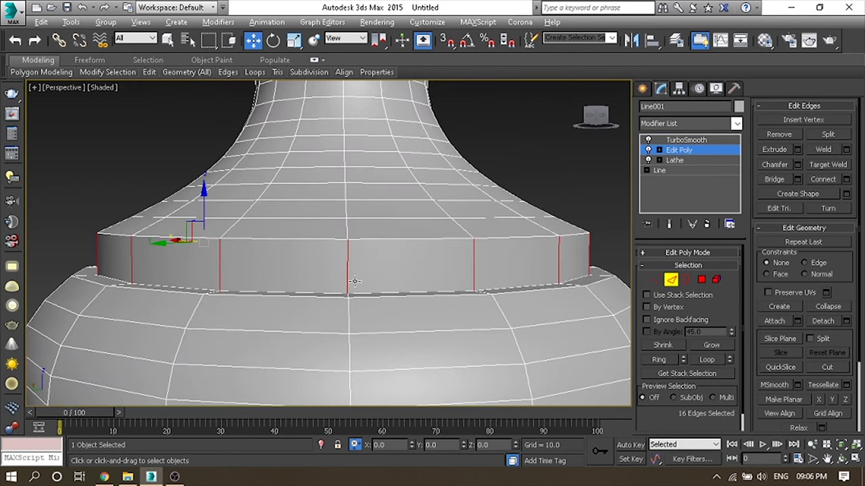
pyautogui.click(335, 305)
pyautogui.moveTo(335, 306)
pyautogui.keyDown('alt'); pyautogui.mouseDown(button='middle')
pyautogui.moveTo(341, 293)
pyautogui.moveTo(335, 356)
pyautogui.mouseUp(button='middle'); pyautogui.keyUp('alt')
pyautogui.click(335, 355)
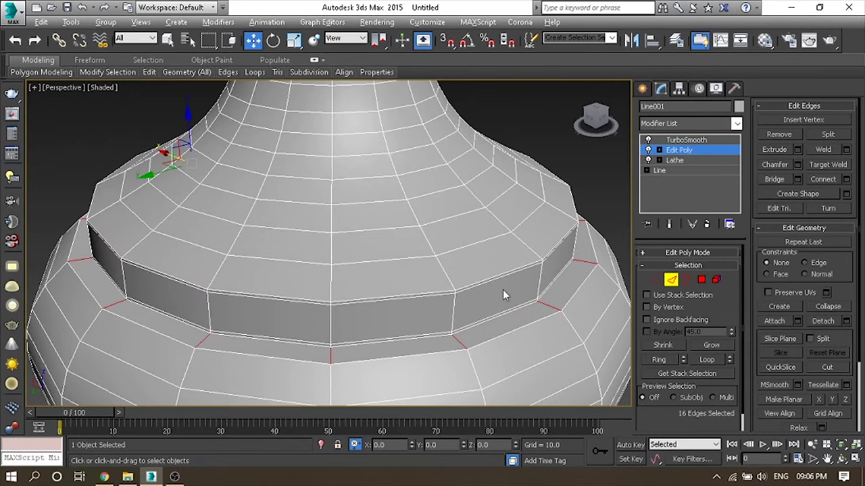
pyautogui.click(846, 179)
pyautogui.click(335, 305)
# Exit Edge mode and inspect the crisp TurboSmoothed lamp base from several angles.
pyautogui.scroll(-3, 301, 249)
pyautogui.keyDown('alt'); pyautogui.moveTo(301, 249); pyautogui.dragTo(359, 233, button='middle'); pyautogui.keyUp('alt')
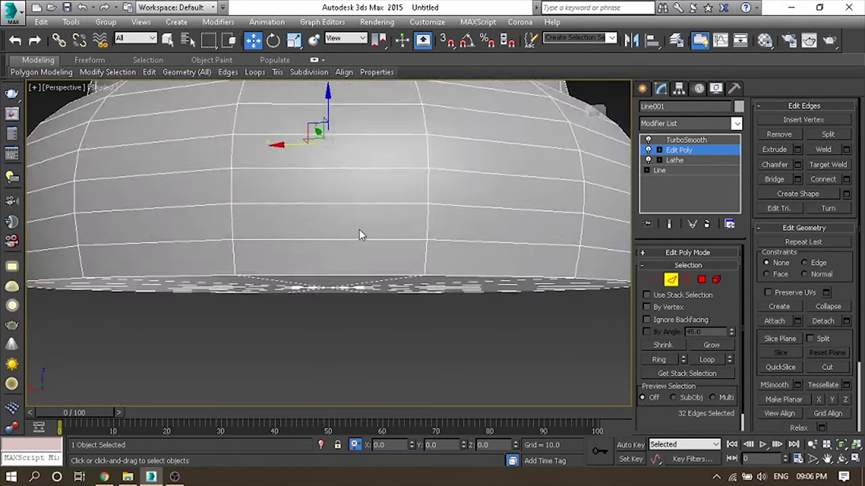
pyautogui.scroll(-4, 412, 218)
pyautogui.moveTo(413, 218); pyautogui.dragTo(433, 256, button='middle')
pyautogui.click(495, 211)
pyautogui.moveTo(495, 211)
pyautogui.keyDown('alt'); pyautogui.mouseDown(button='middle')
pyautogui.moveTo(405, 268)
pyautogui.moveTo(371, 272)
pyautogui.moveTo(391, 357)
pyautogui.mouseUp(button='middle'); pyautogui.keyUp('alt')
pyautogui.scroll(2, 418, 320)
pyautogui.scroll(2, 418, 320)
pyautogui.scroll(2, 386, 247)
pyautogui.scroll(2, 378, 225)
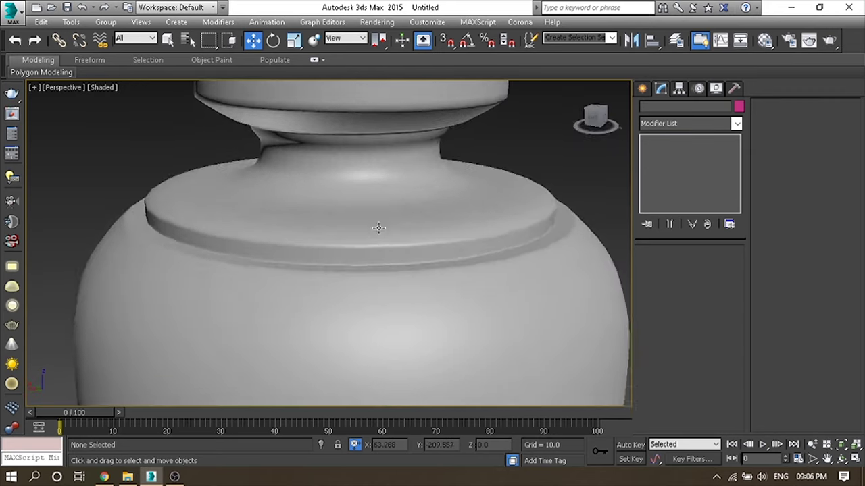
pyautogui.scroll(2, 340, 139)
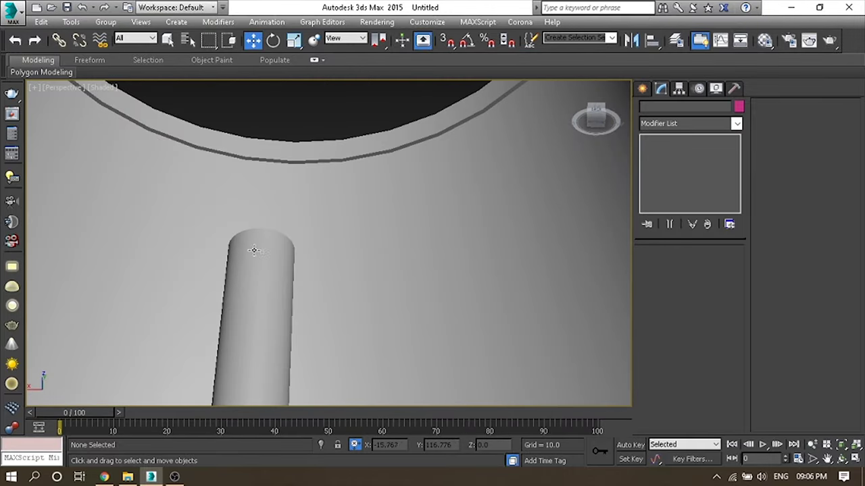
pyautogui.scroll(-5, 252, 247)
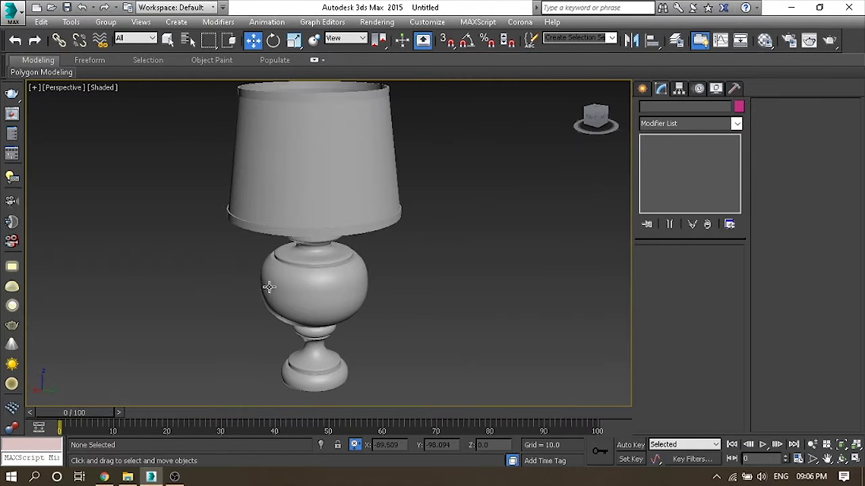